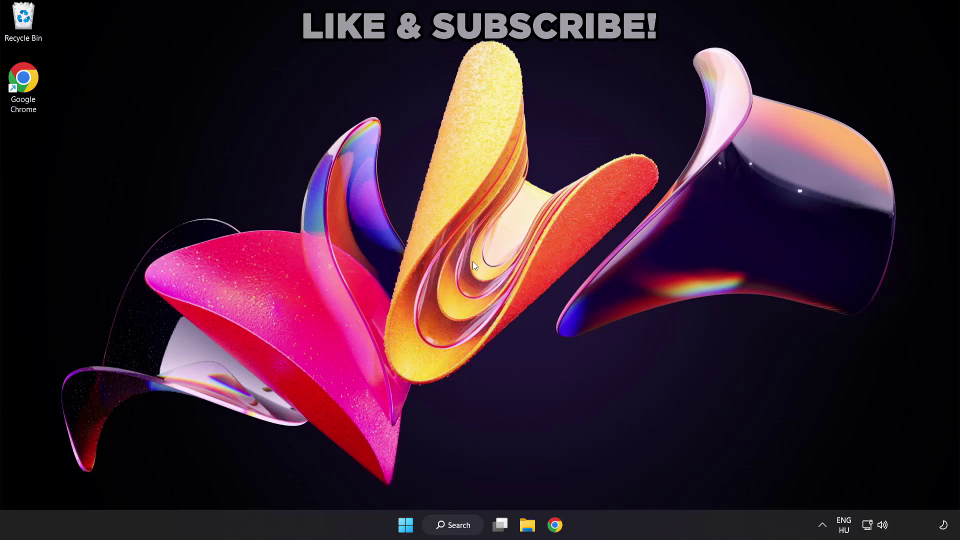
- Search Windows for 'device manager' so Device Manager shows as the best match
{"action": "left_click", "coordinate": [464, 531]}
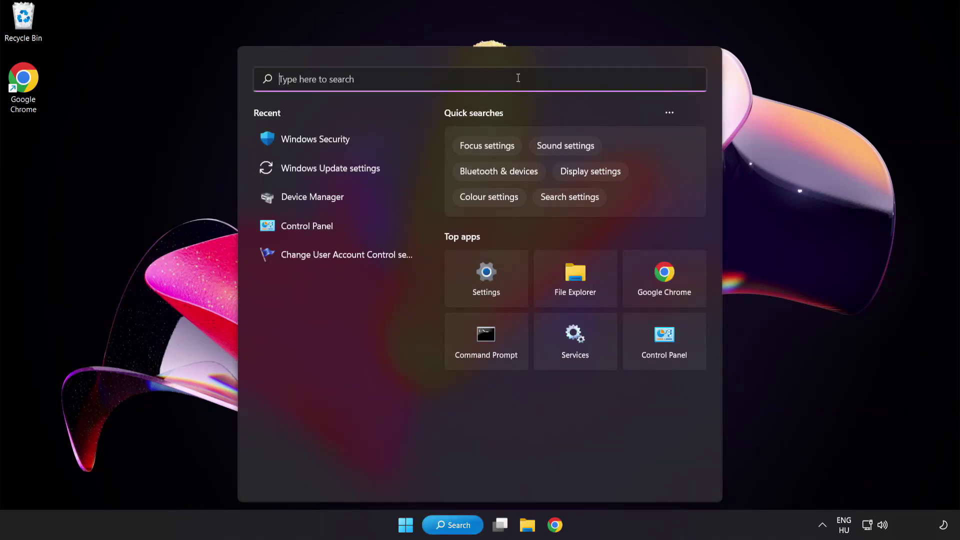
{"action": "type", "text": "device manag"}
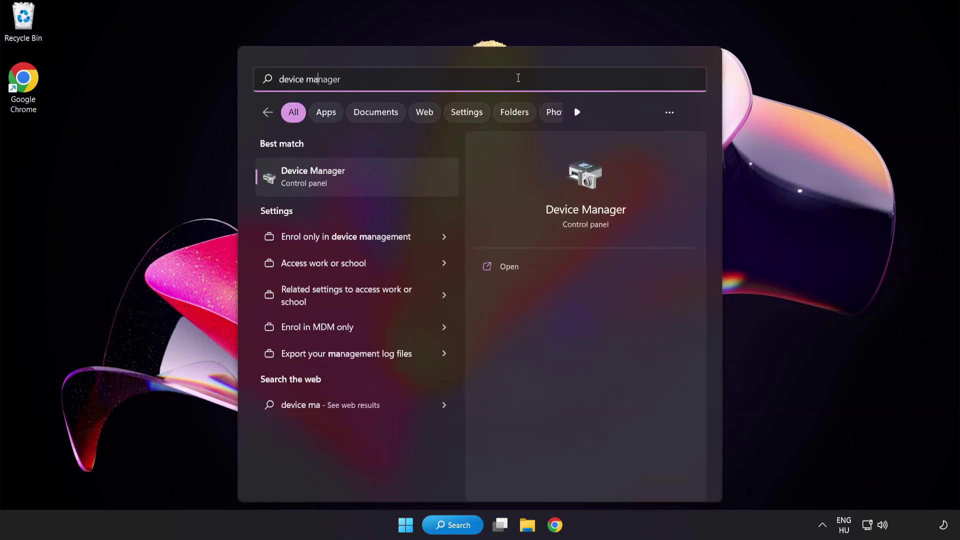
{"action": "type", "text": "er"}
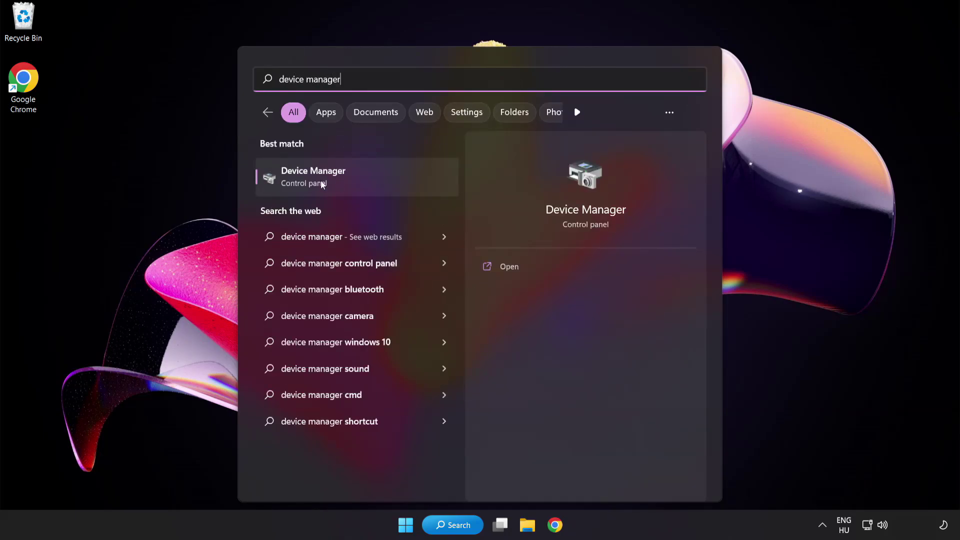
- Launch Device Manager, expand Display adapters and bring up the VMware SVGA 3D adapter's context menu
{"action": "left_click", "coordinate": [384, 182]}
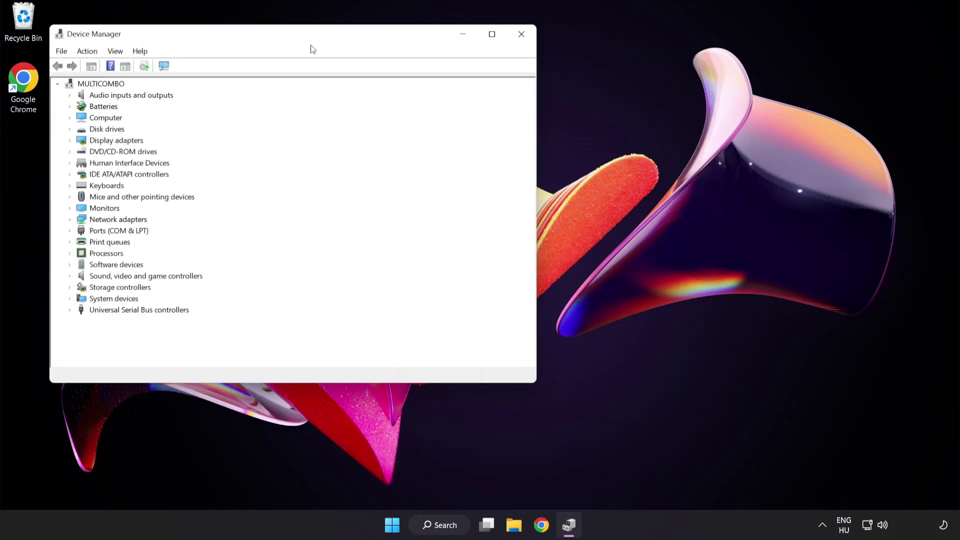
{"action": "left_click_drag", "start_coordinate": [311, 39], "coordinate": [471, 101]}
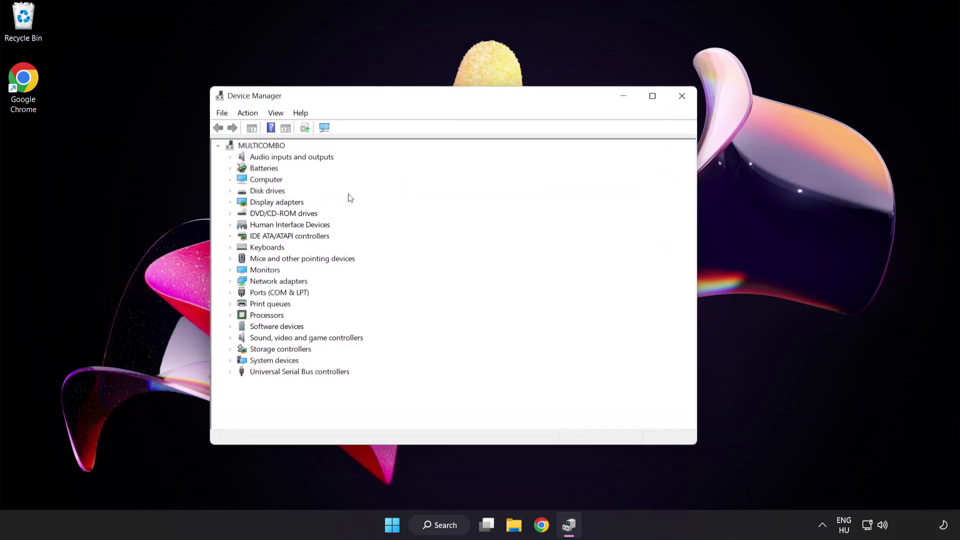
{"action": "left_click", "coordinate": [287, 206]}
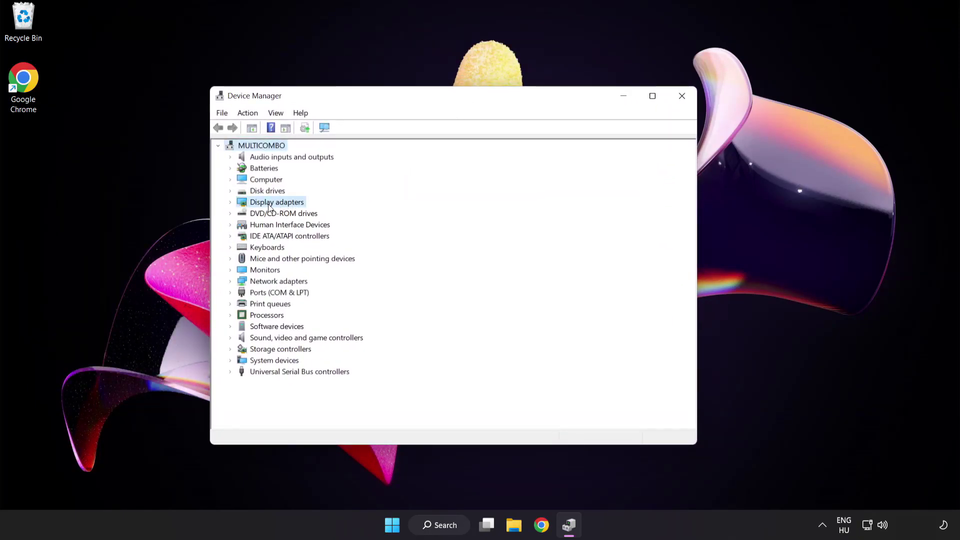
{"action": "left_click", "coordinate": [231, 203]}
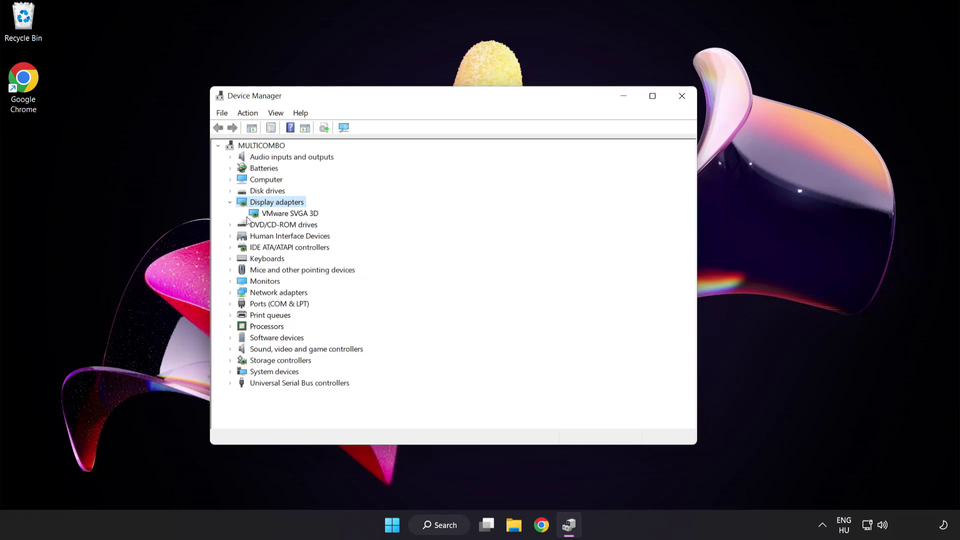
{"action": "left_click", "coordinate": [248, 217]}
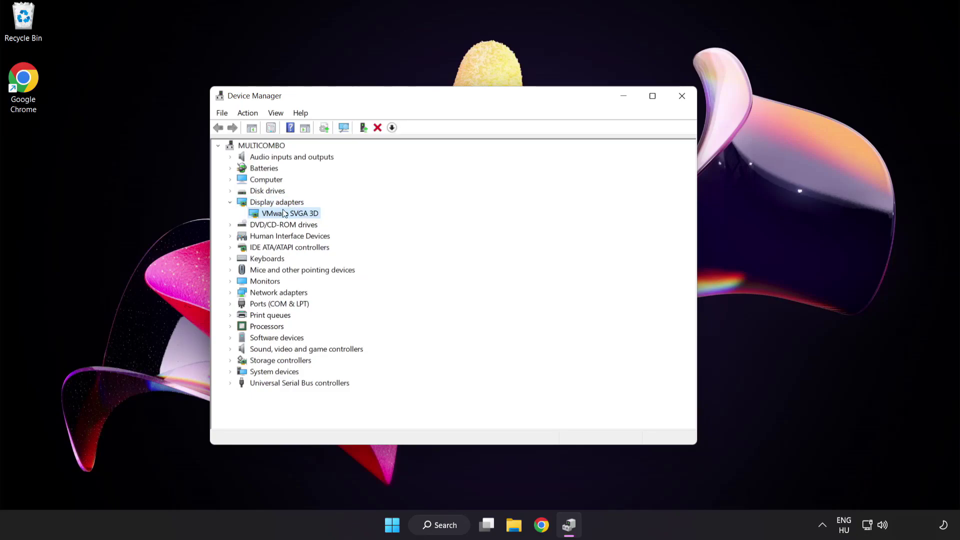
{"action": "right_click", "coordinate": [282, 214]}
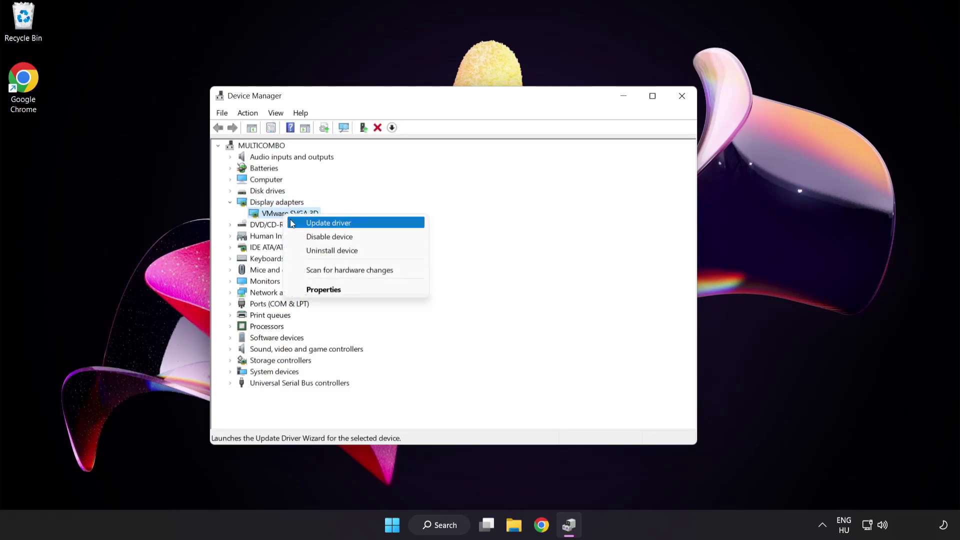
- Search automatically for a VMware SVGA 3D driver, then close the wizard once the best one is confirmed installed
{"action": "left_click", "coordinate": [374, 226]}
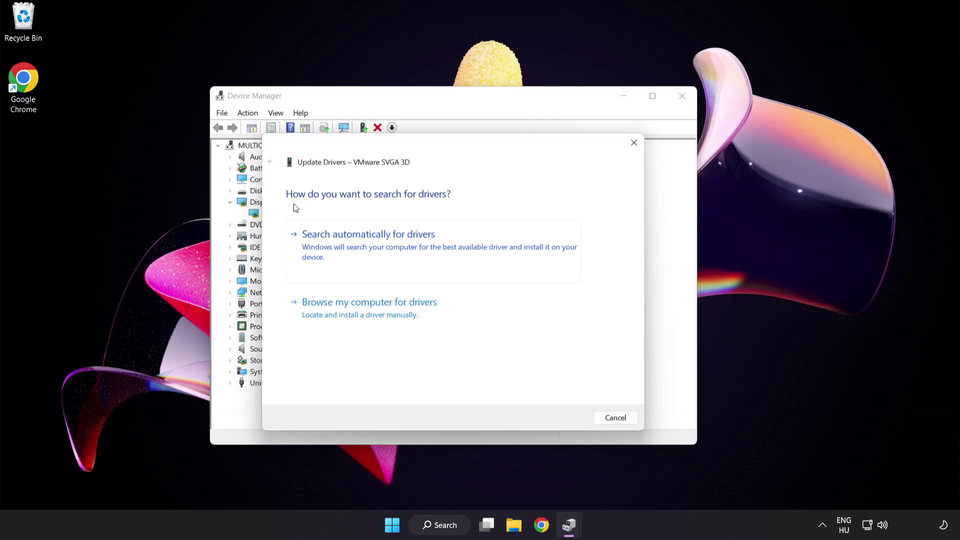
{"action": "left_click", "coordinate": [418, 244]}
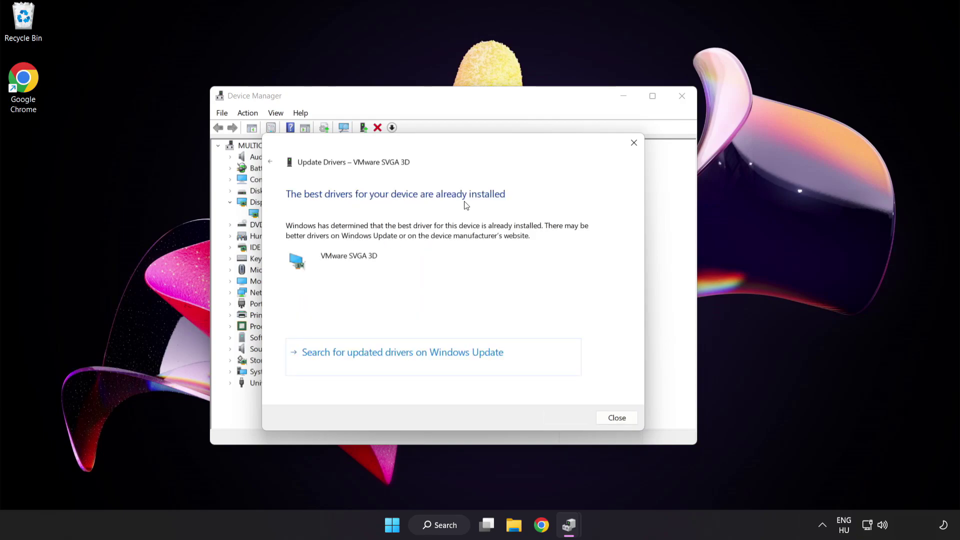
{"action": "left_click", "coordinate": [616, 418]}
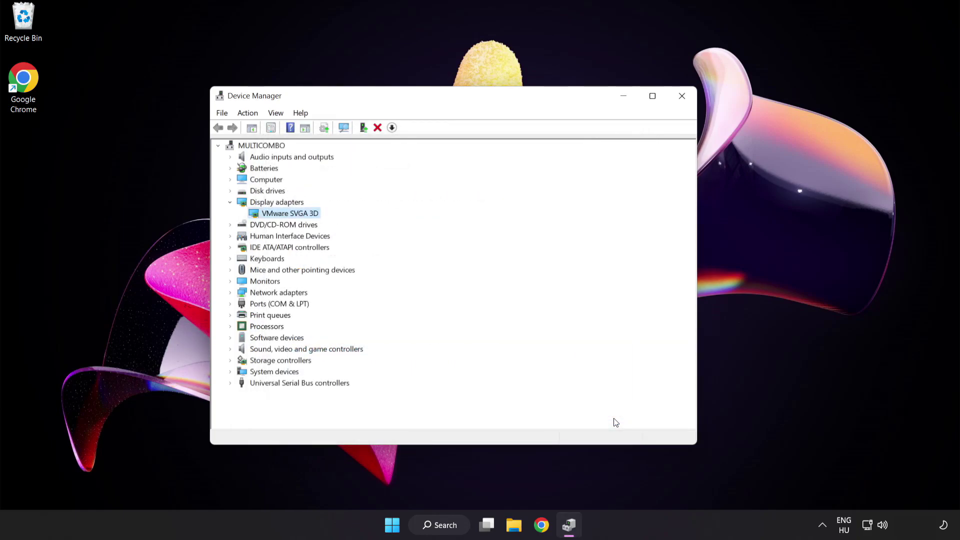
- Close Device Manager and search Windows for 'update'
{"action": "left_click", "coordinate": [682, 97]}
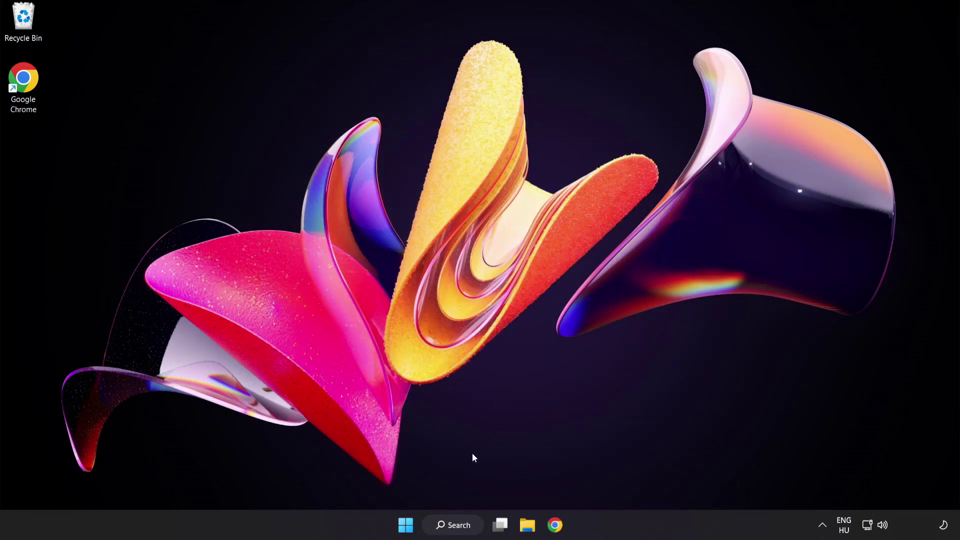
{"action": "left_click", "coordinate": [453, 525]}
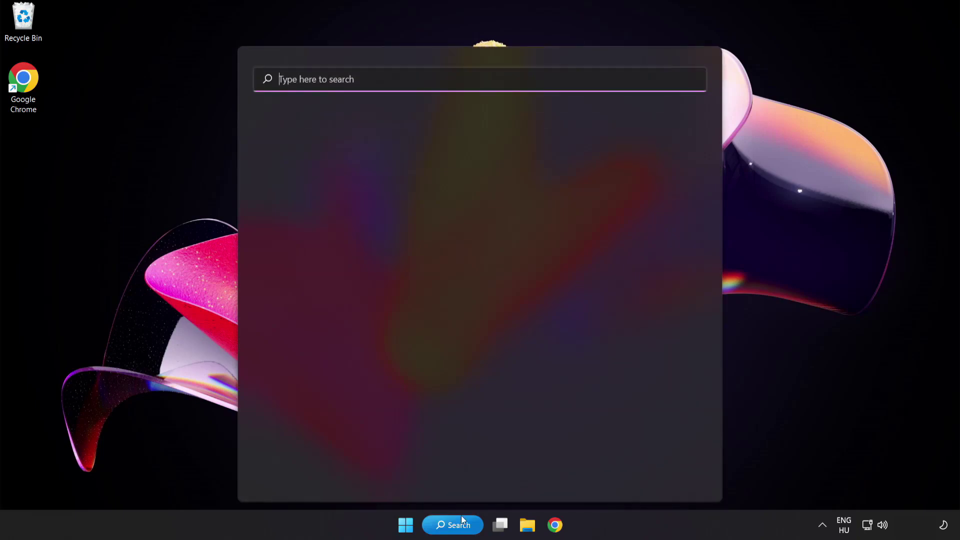
{"action": "type", "text": "update"}
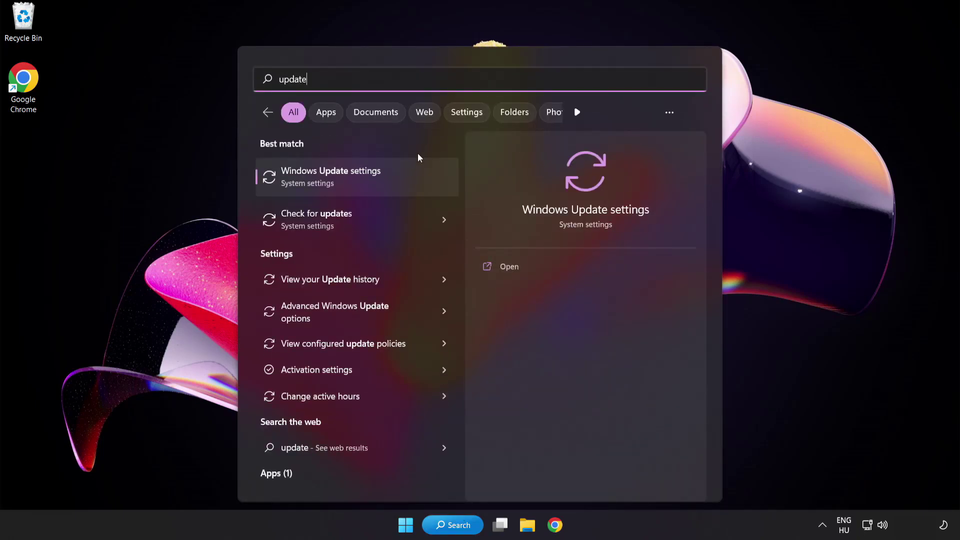
- Check Windows Update for new updates, then close Settings once it reports up to date
{"action": "left_click", "coordinate": [367, 185]}
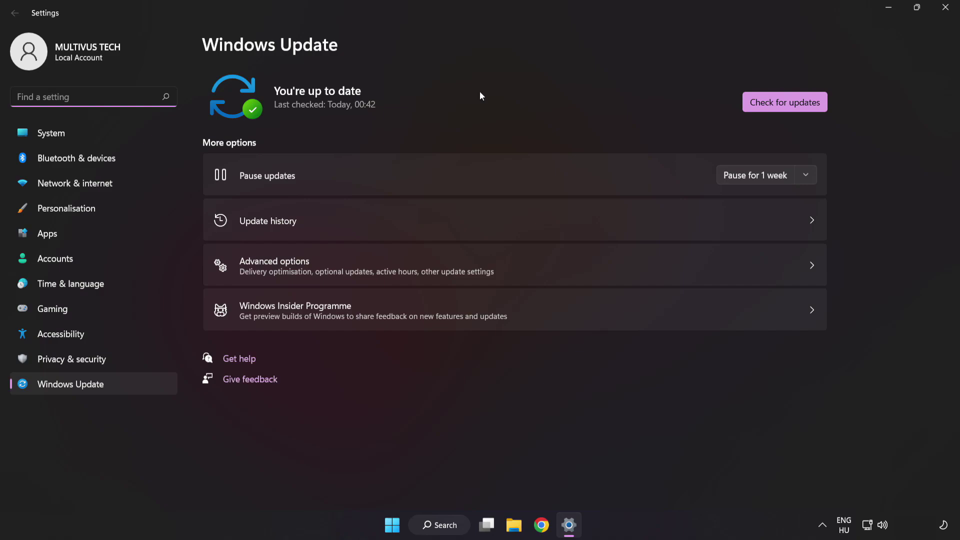
{"action": "left_click", "coordinate": [783, 109]}
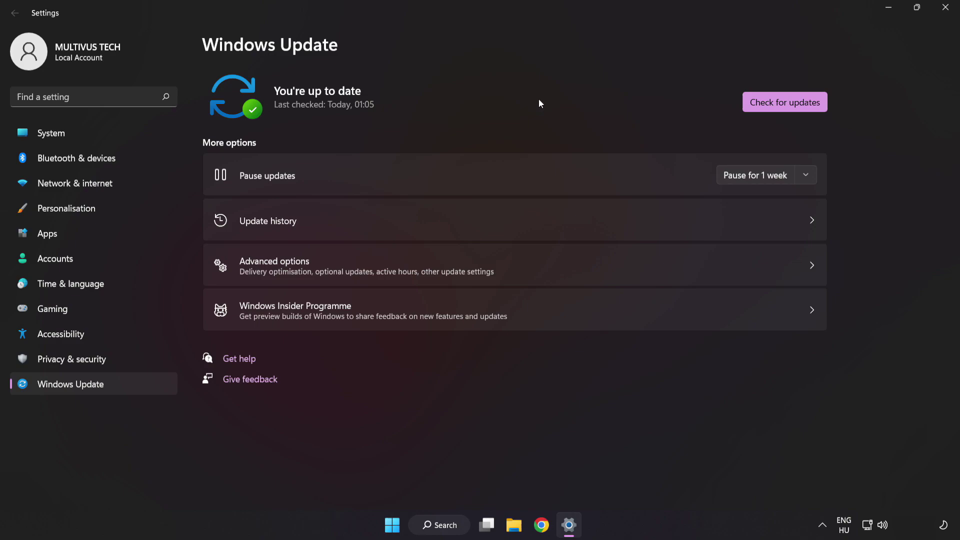
{"action": "left_click", "coordinate": [945, 7]}
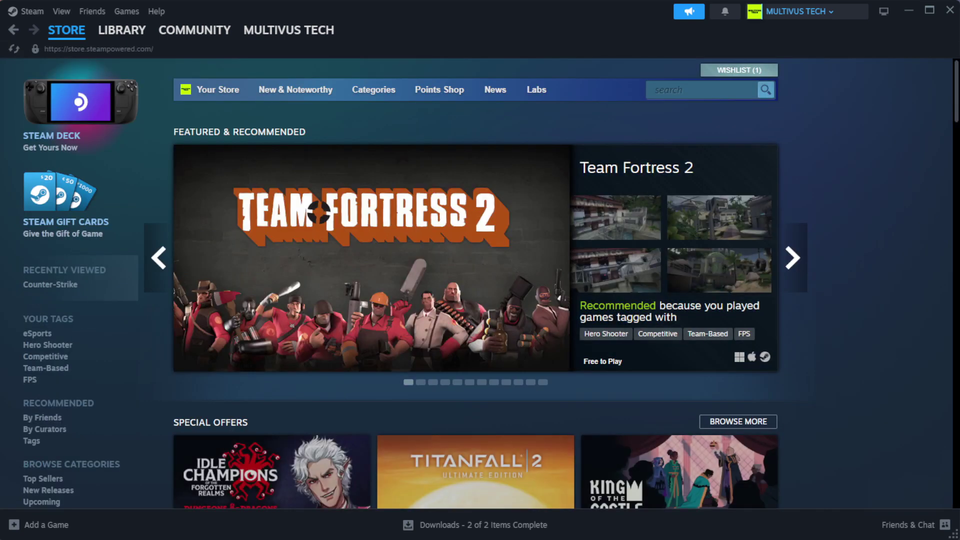
- Go to Steam's Library home and bring up the context menu for YOUR NOT WORKING GAME under Favorites
{"action": "mouse_move", "coordinate": [136, 38]}
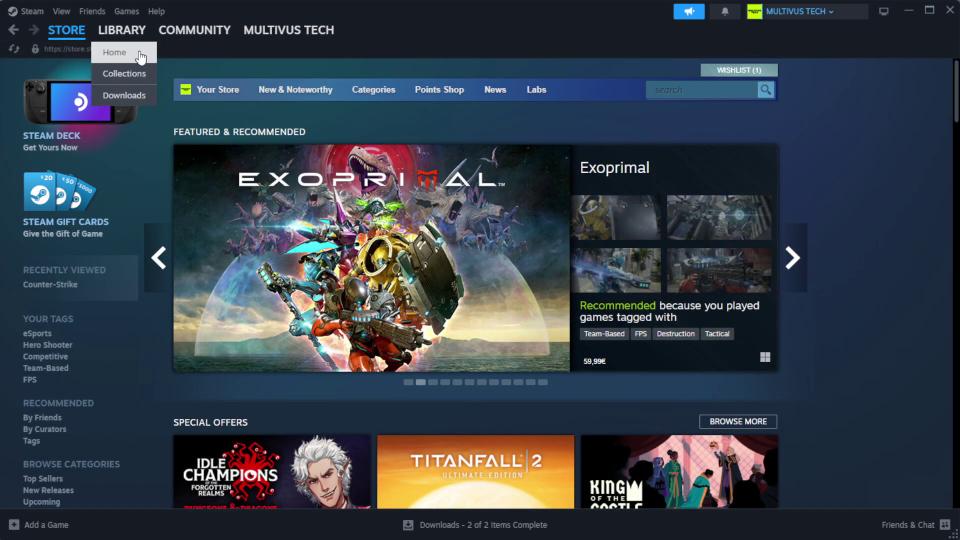
{"action": "left_click", "coordinate": [140, 54]}
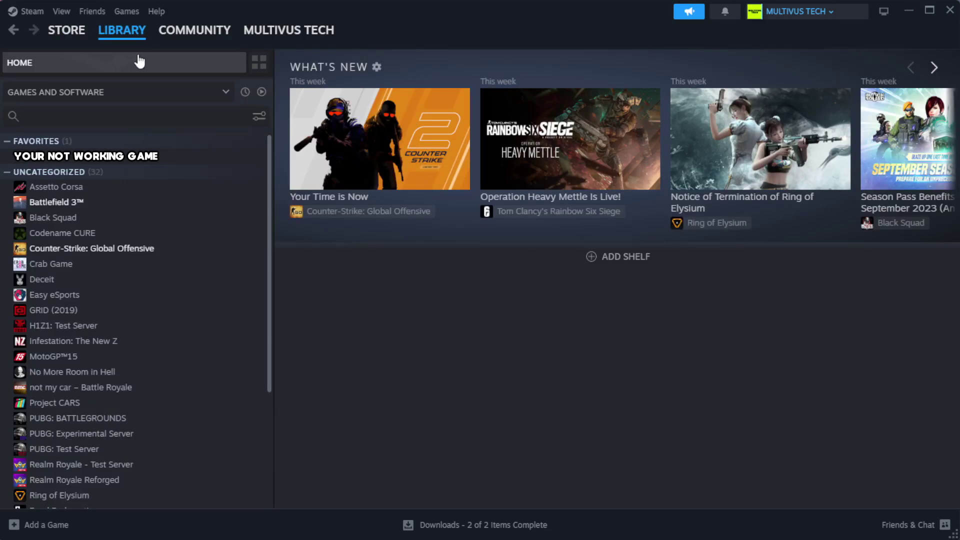
{"action": "right_click", "coordinate": [236, 159]}
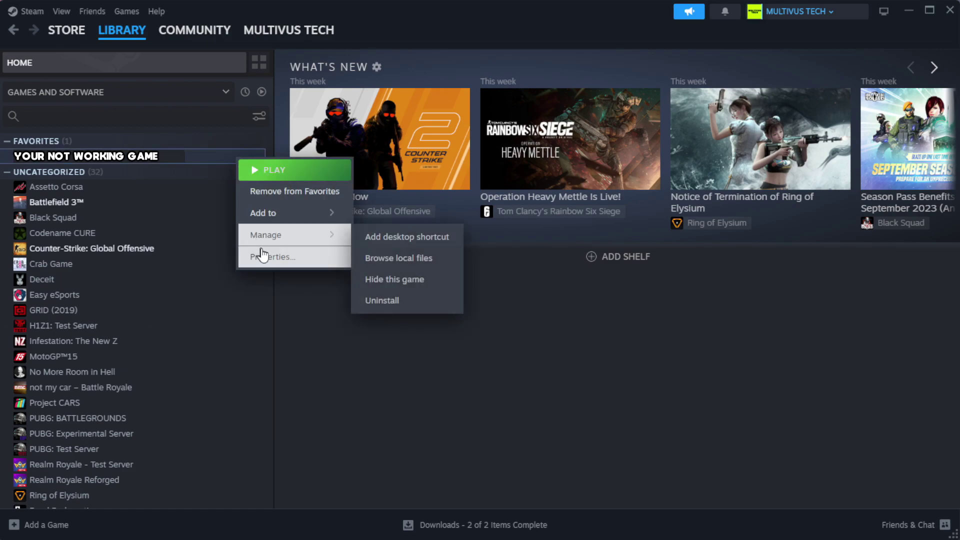
- Verify the game's files from Properties > Installed Files, validating all 1039 files
{"action": "left_click", "coordinate": [302, 260]}
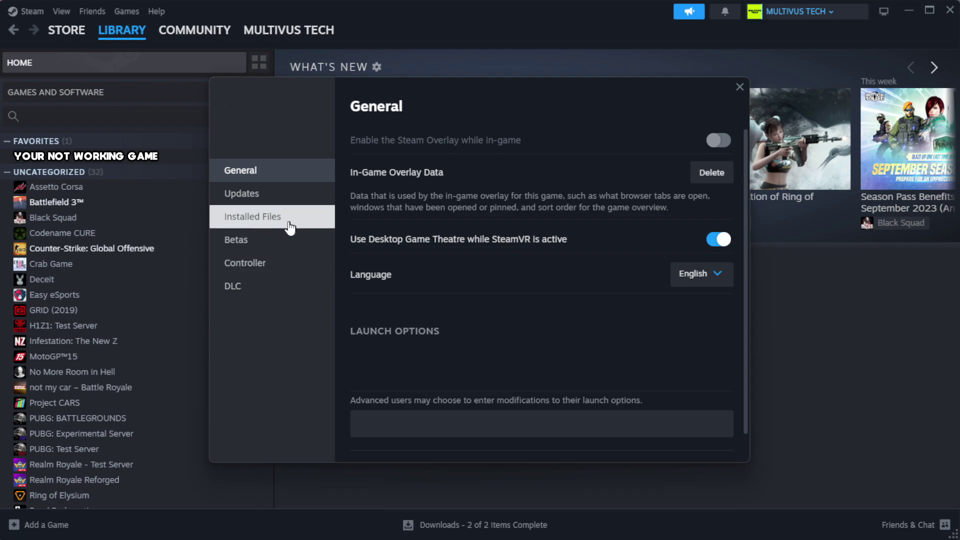
{"action": "left_click", "coordinate": [316, 228]}
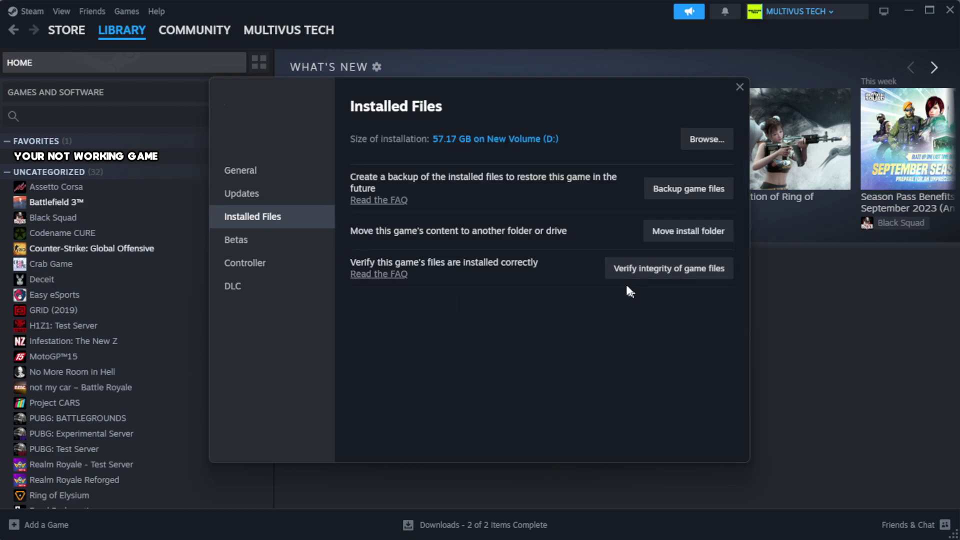
{"action": "left_click", "coordinate": [675, 275]}
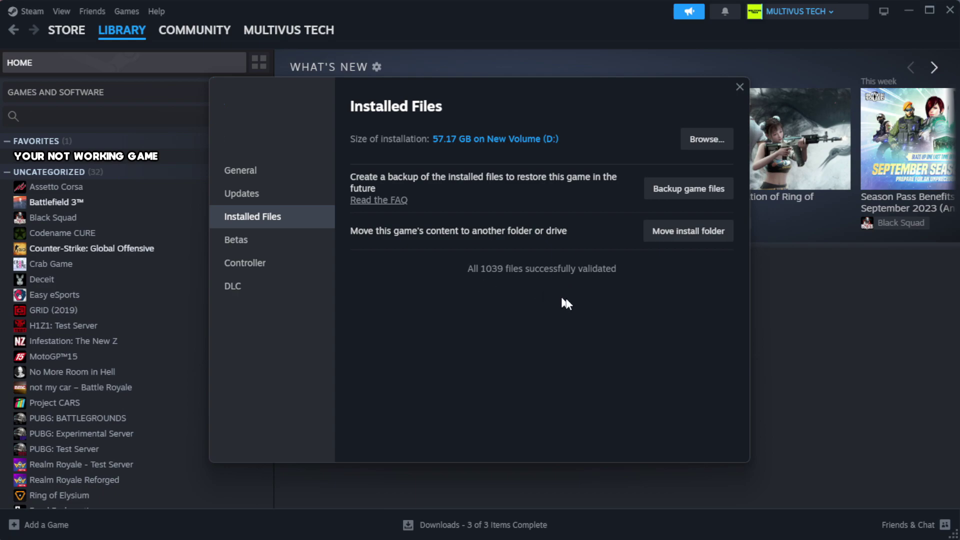
- Browse to the game's install folder and bring up the YOUR NOT WORKING GAME shortcut's Properties
{"action": "left_click", "coordinate": [705, 145]}
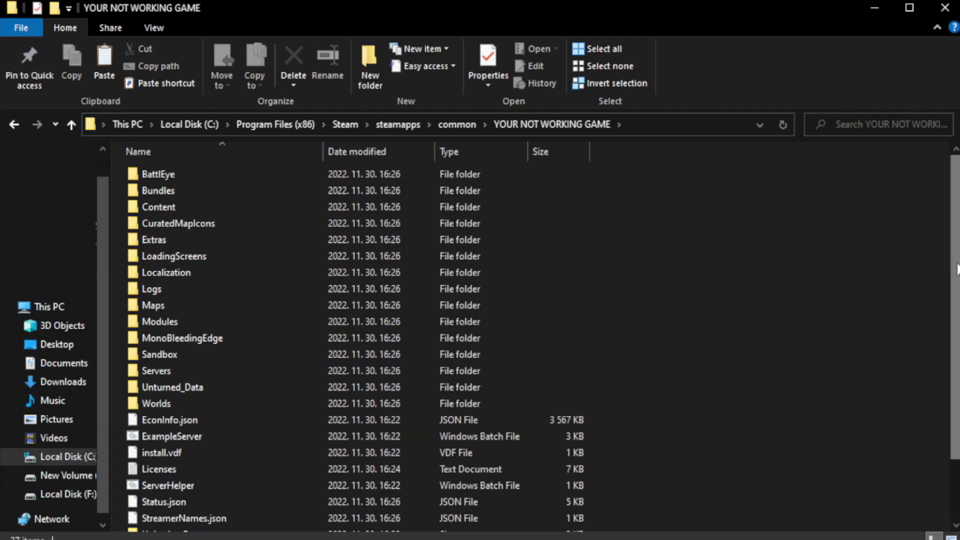
{"action": "scroll", "coordinate": [956, 353], "scroll_direction": "down", "scroll_amount": 2}
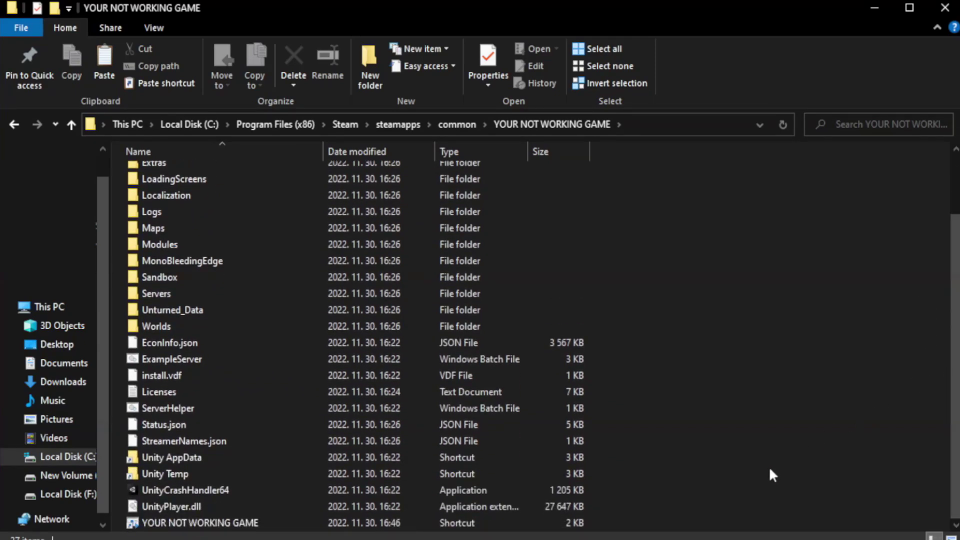
{"action": "left_click", "coordinate": [374, 525]}
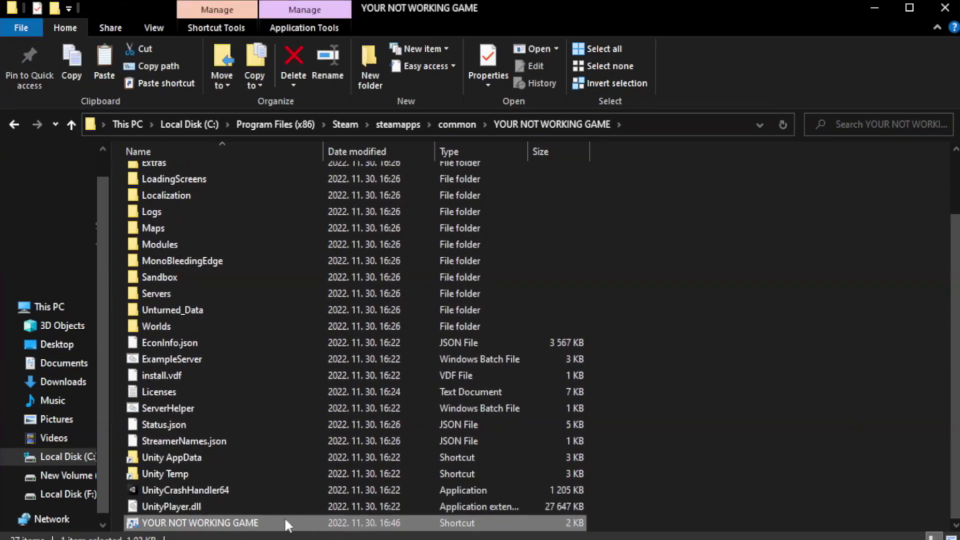
{"action": "right_click", "coordinate": [320, 524]}
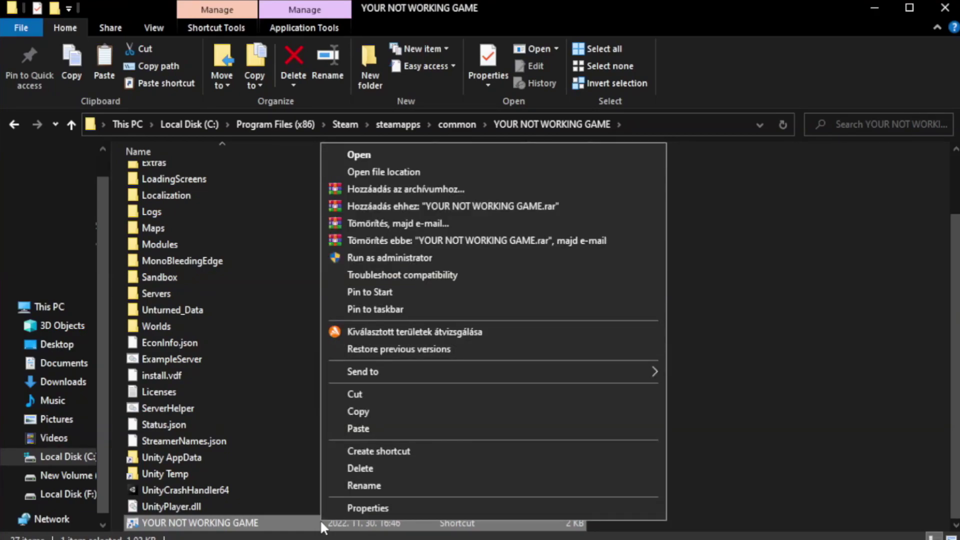
{"action": "left_click", "coordinate": [490, 509]}
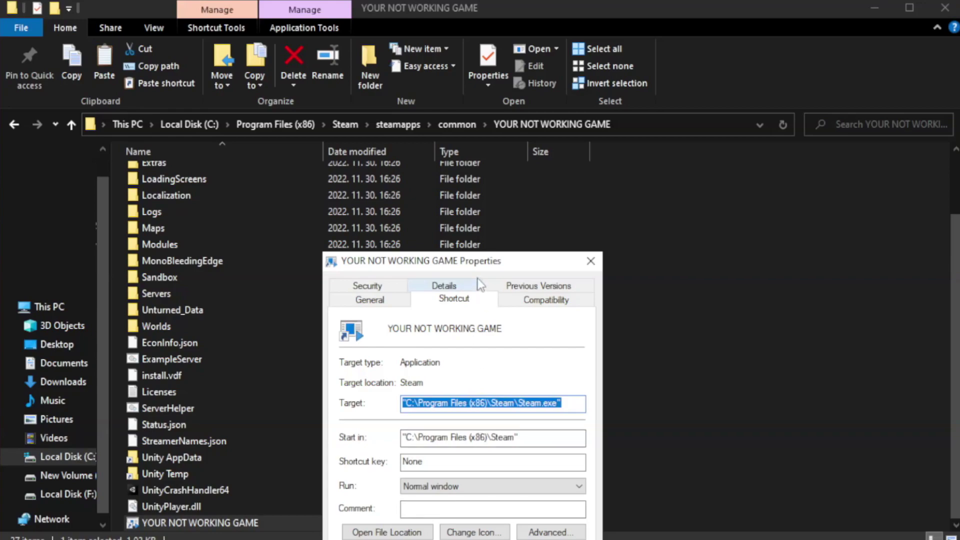
- Set the shortcut to Windows 8 compatibility mode, run as administrator, with fullscreen optimizations disabled
{"action": "left_click_drag", "start_coordinate": [483, 266], "coordinate": [482, 98]}
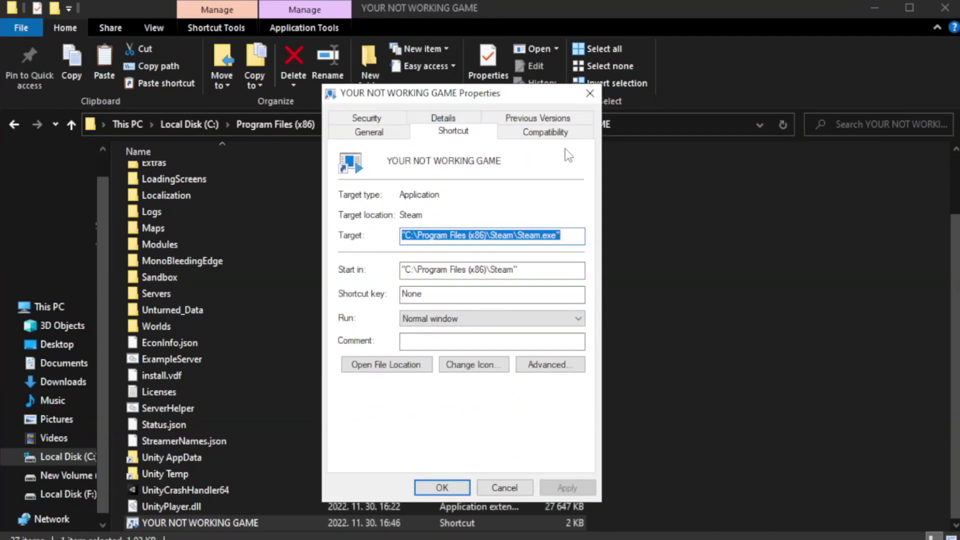
{"action": "left_click", "coordinate": [540, 134]}
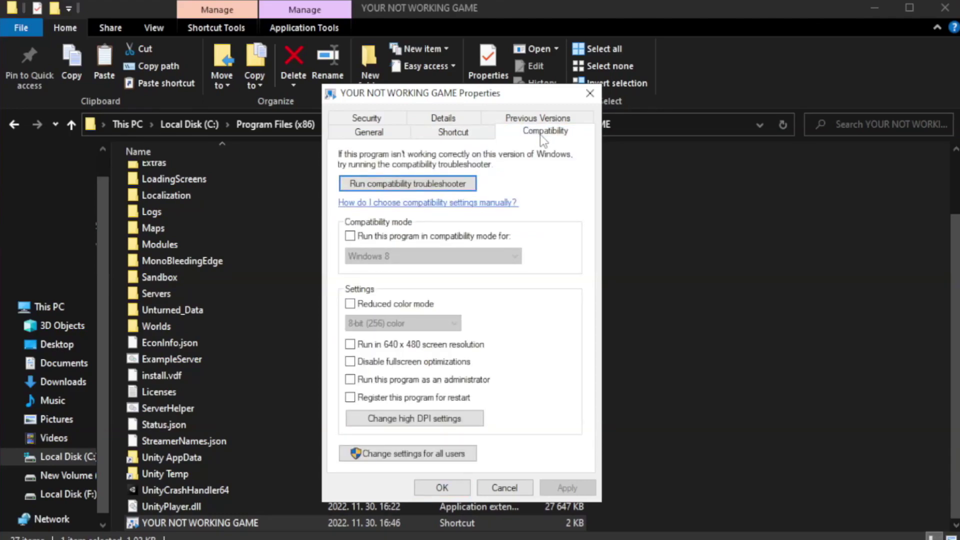
{"action": "left_click", "coordinate": [379, 235]}
{"action": "left_click", "coordinate": [406, 255]}
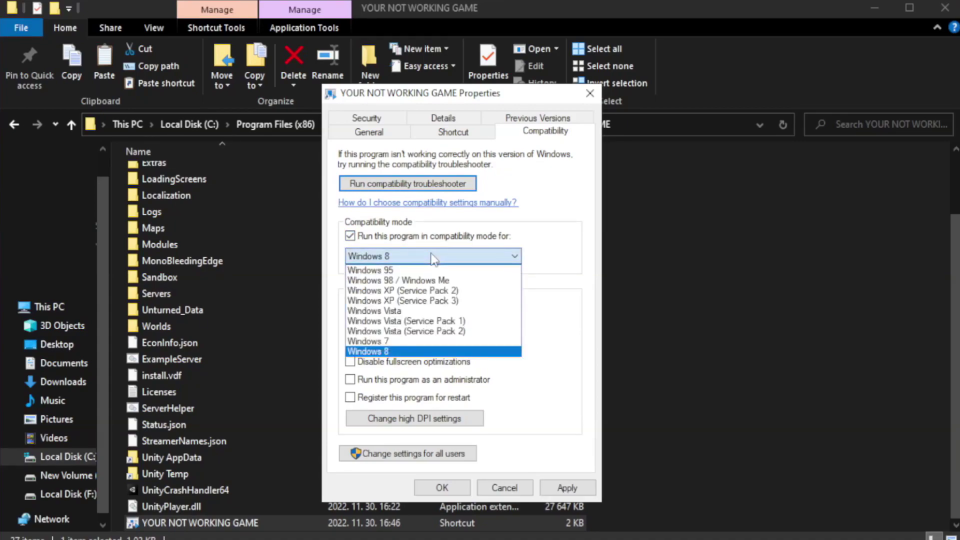
{"action": "left_click", "coordinate": [407, 351]}
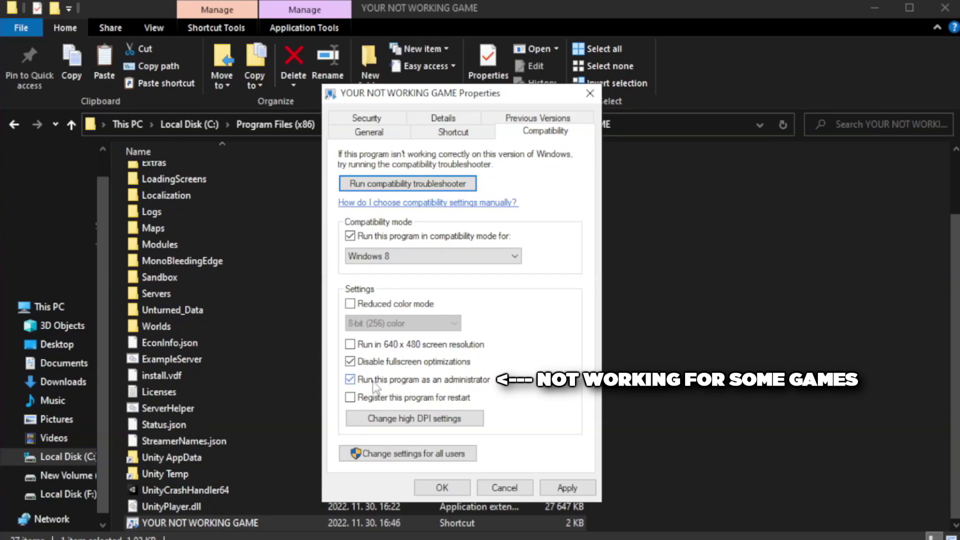
{"action": "left_click", "coordinate": [565, 489]}
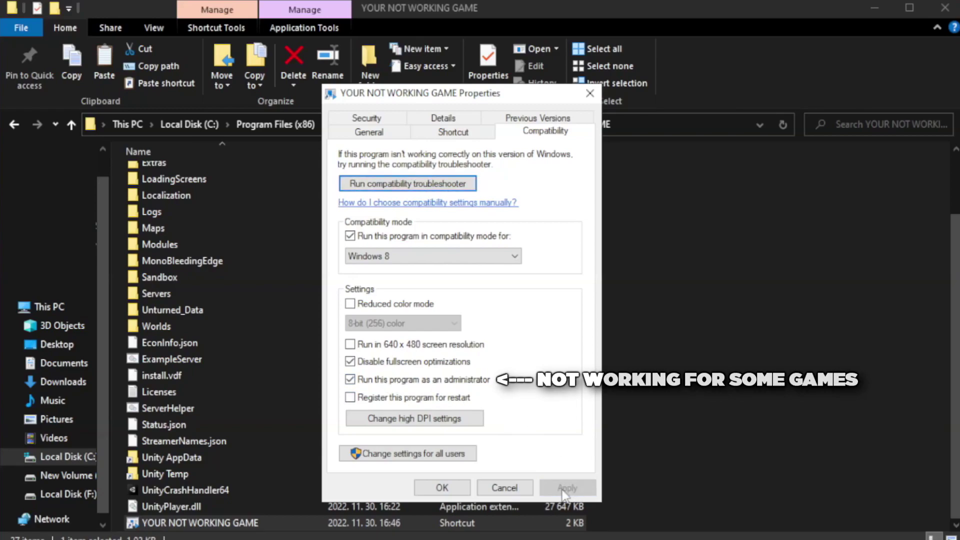
{"action": "left_click", "coordinate": [441, 488]}
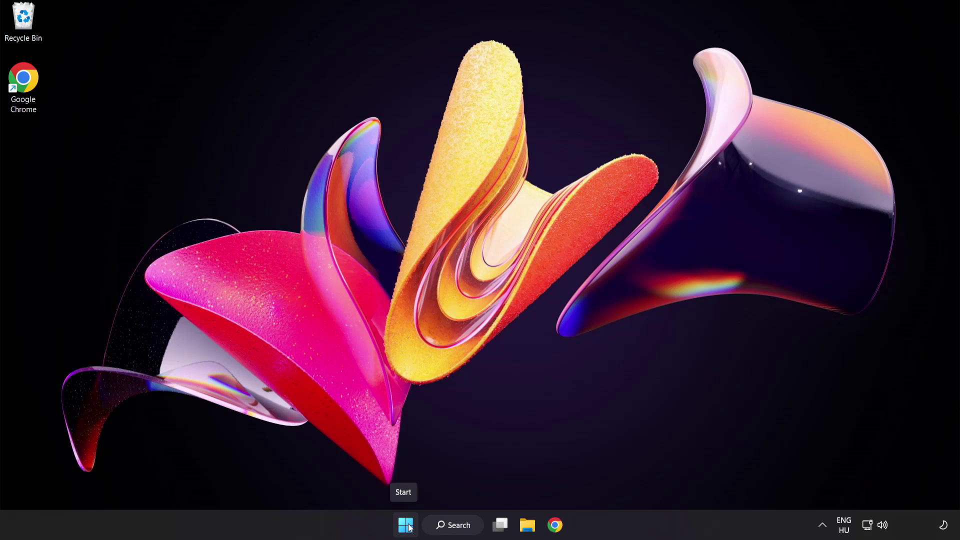
- Launch Task Manager from the Start button's Win+X menu
{"action": "right_click", "coordinate": [409, 528]}
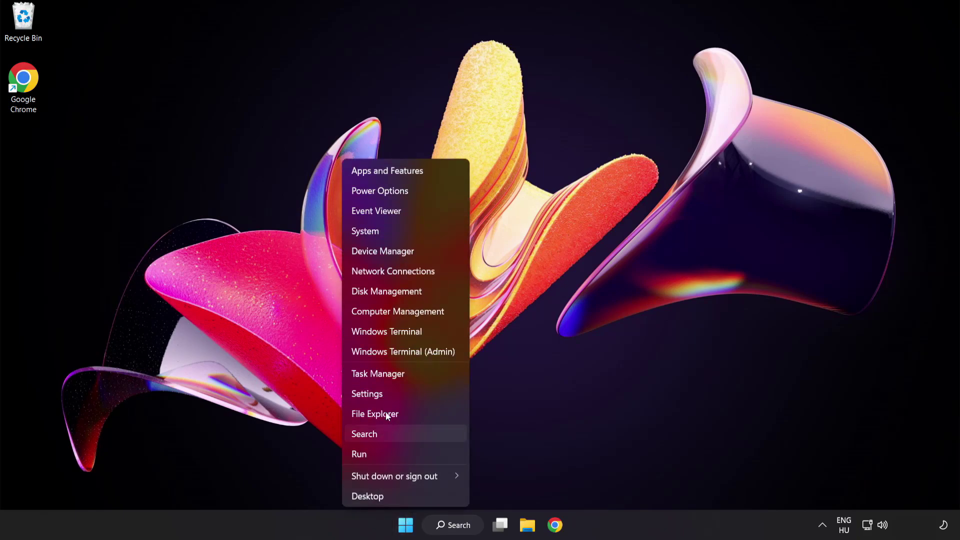
{"action": "left_click", "coordinate": [415, 374]}
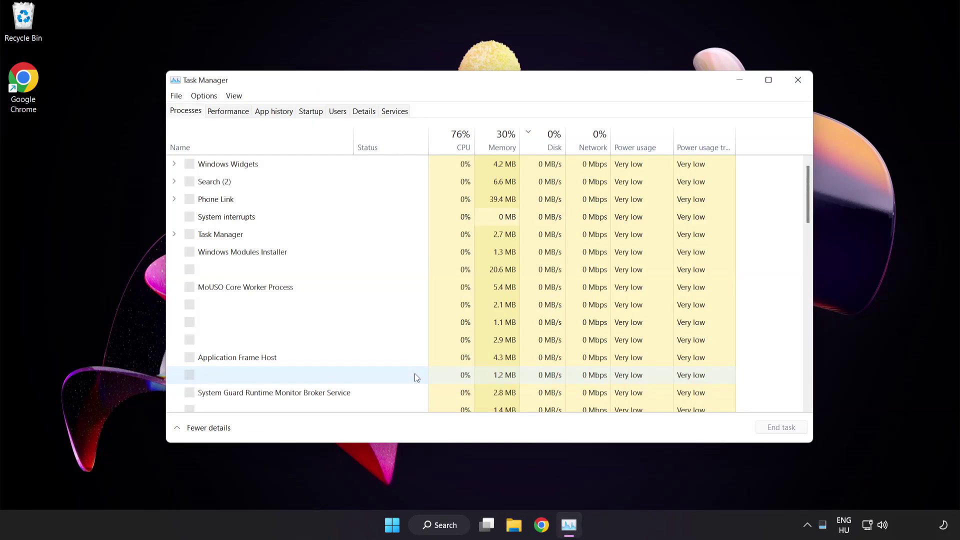
- On the Startup tab, disable Cortana, Phone Link, Terminal and Windows Security notification icon
{"action": "left_click", "coordinate": [311, 112]}
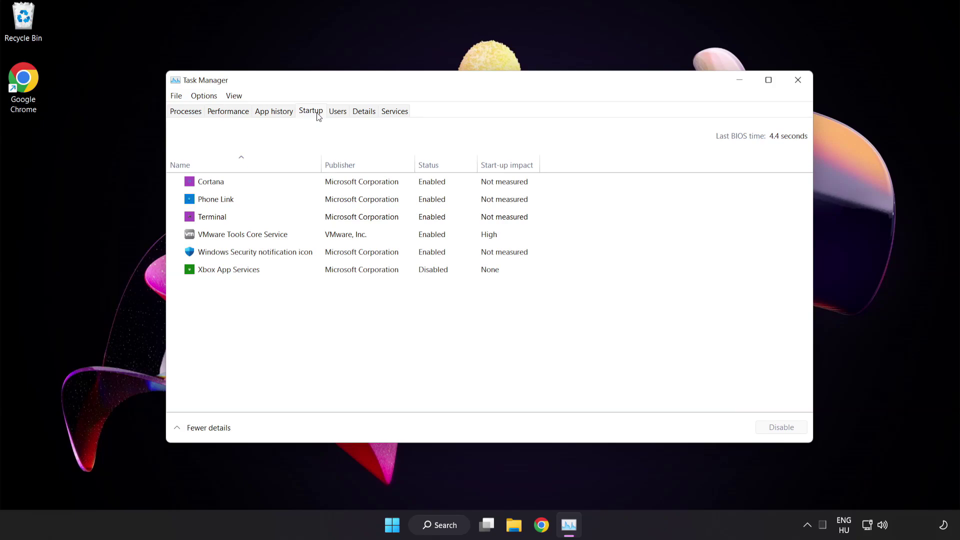
{"action": "left_click", "coordinate": [320, 184]}
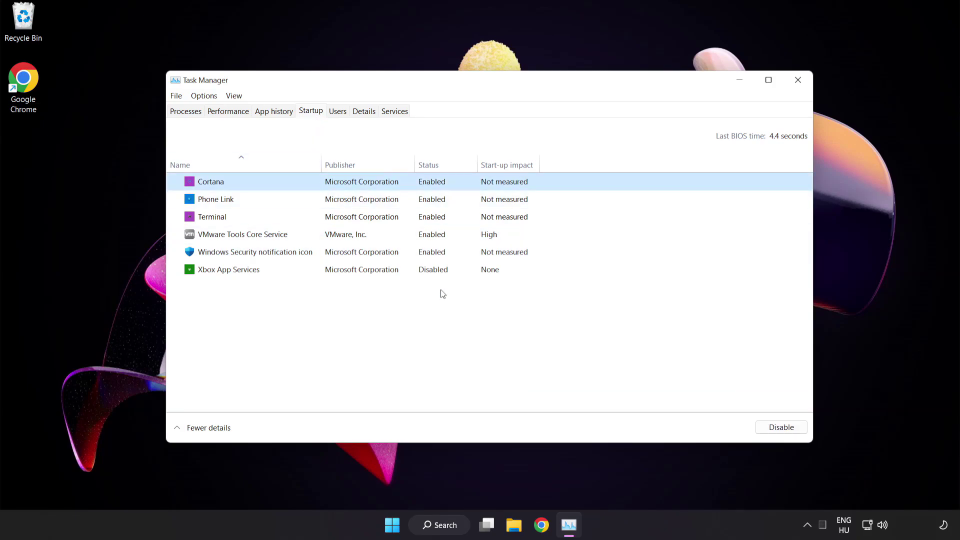
{"action": "left_click", "coordinate": [783, 429]}
{"action": "left_click", "coordinate": [298, 199]}
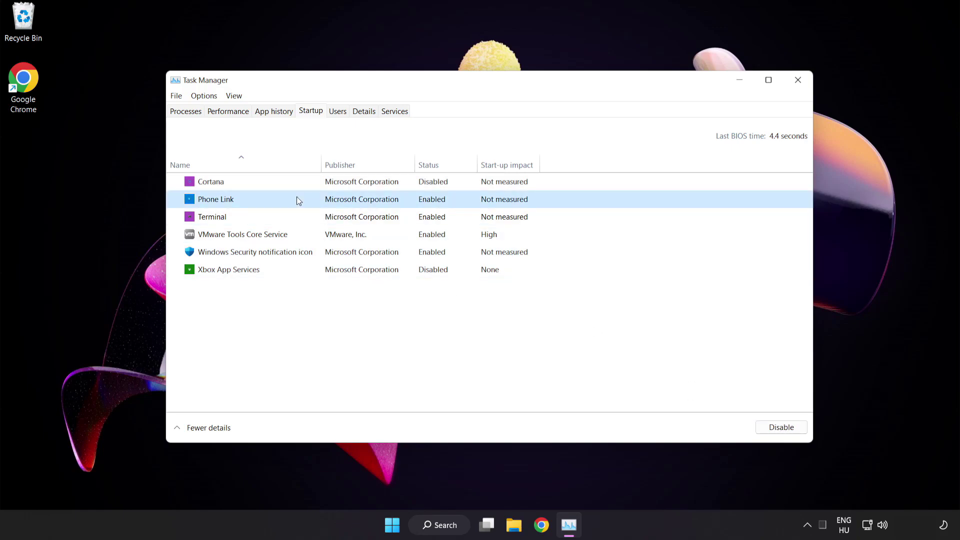
{"action": "left_click", "coordinate": [778, 433]}
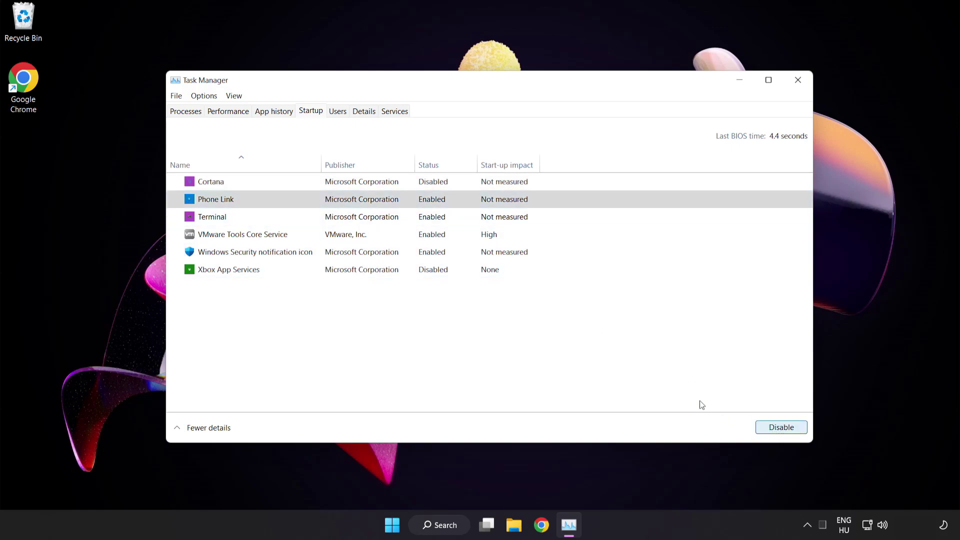
{"action": "left_click", "coordinate": [310, 220]}
{"action": "left_click", "coordinate": [770, 426]}
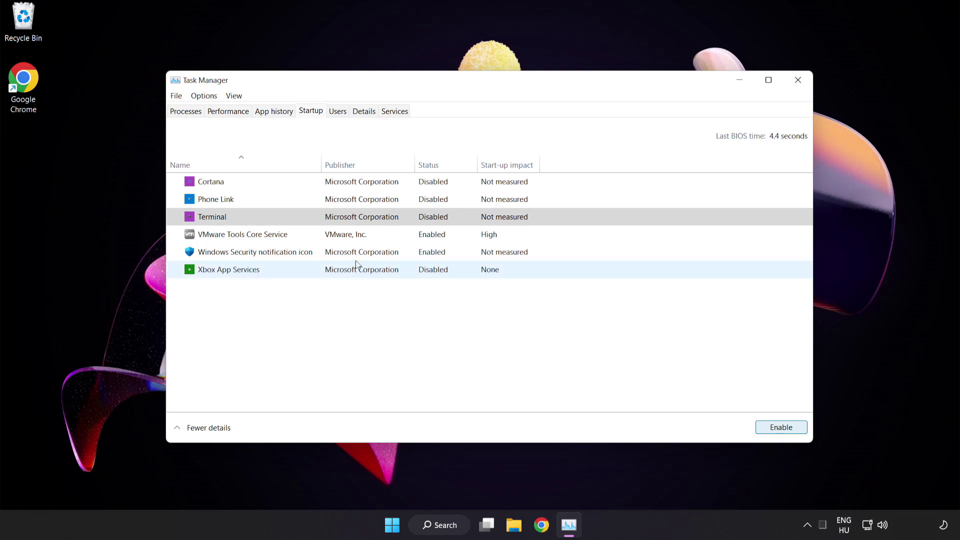
{"action": "left_click", "coordinate": [329, 254]}
{"action": "left_click", "coordinate": [773, 428]}
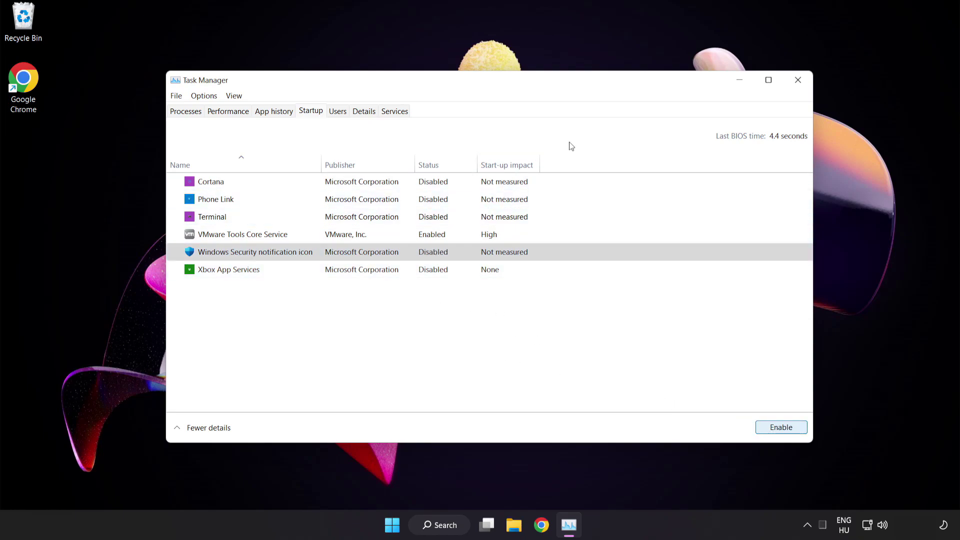
- Close Task Manager, search for 'security' and launch the Windows Security app
{"action": "left_click", "coordinate": [798, 80]}
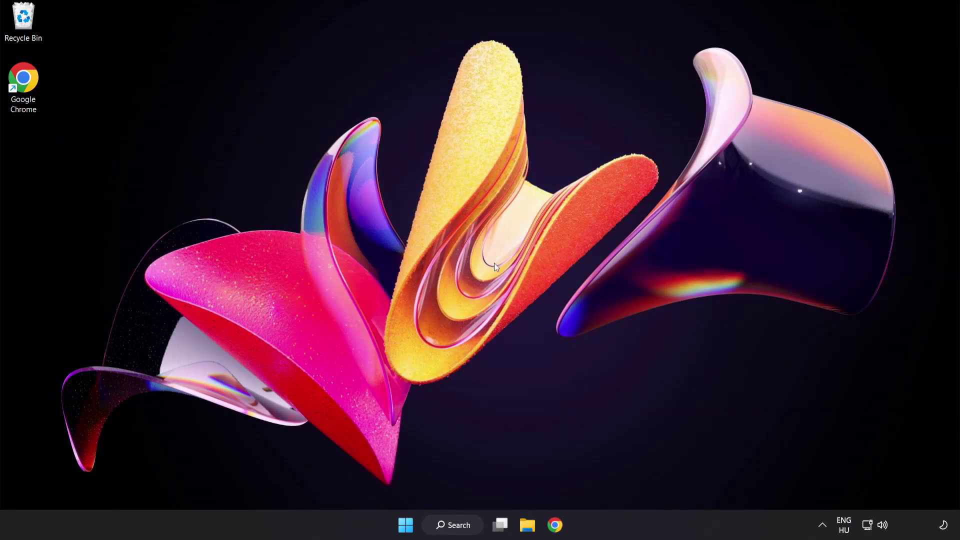
{"action": "left_click", "coordinate": [463, 528]}
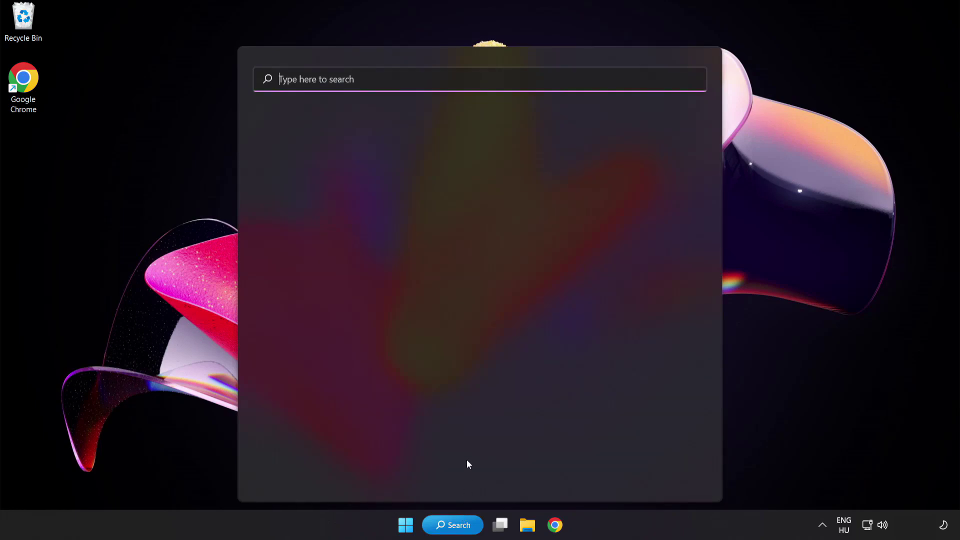
{"action": "type", "text": "sec"}
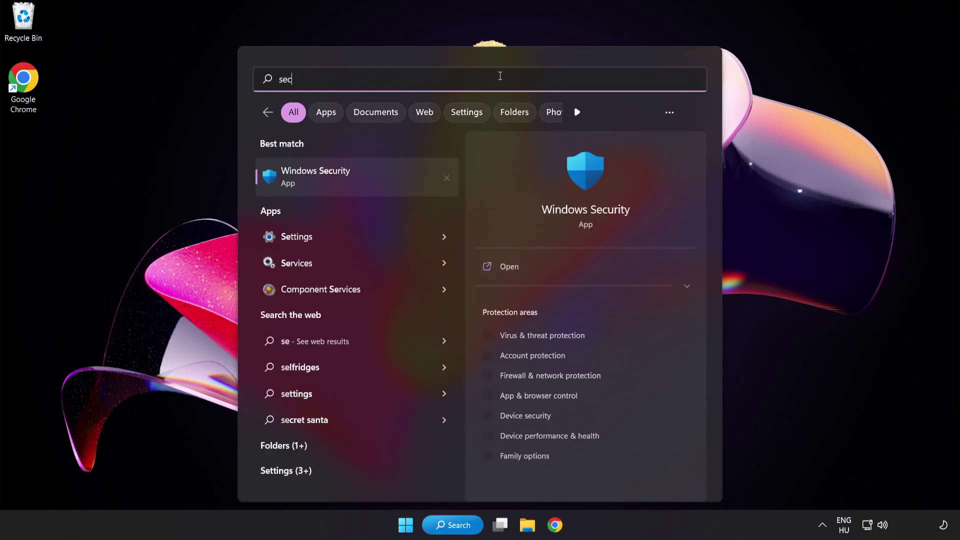
{"action": "type", "text": "urity"}
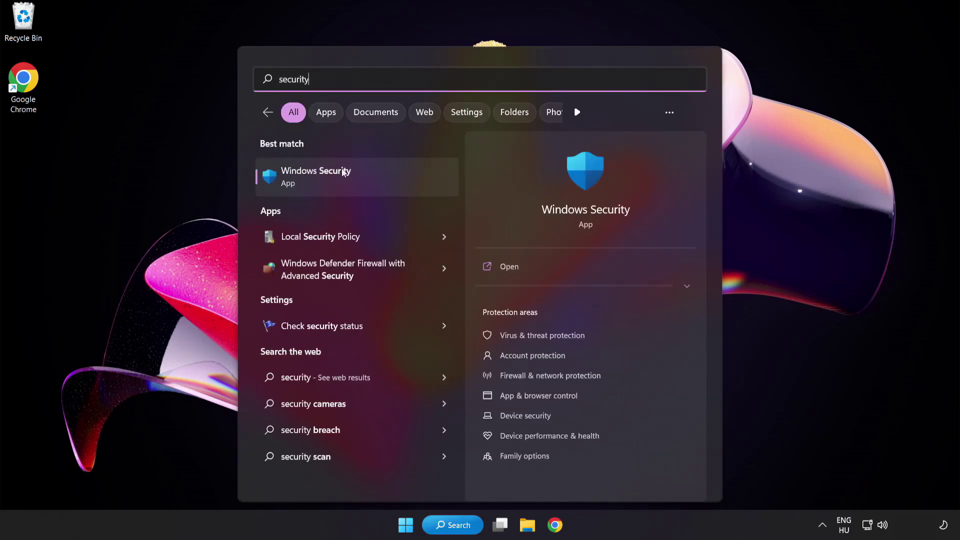
{"action": "left_click", "coordinate": [362, 175]}
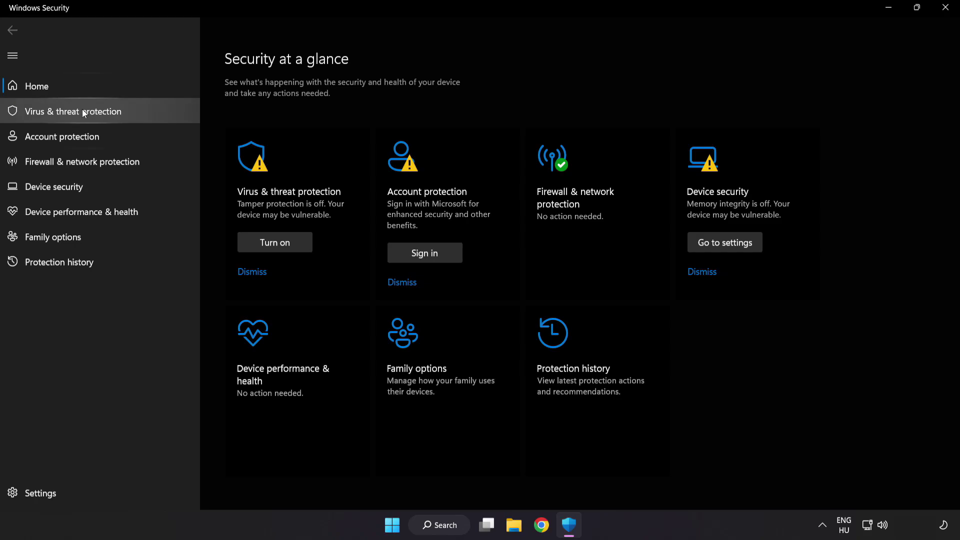
- Go to Virus & threat protection's Manage settings page and scroll down to Exclusions
{"action": "left_click", "coordinate": [145, 110]}
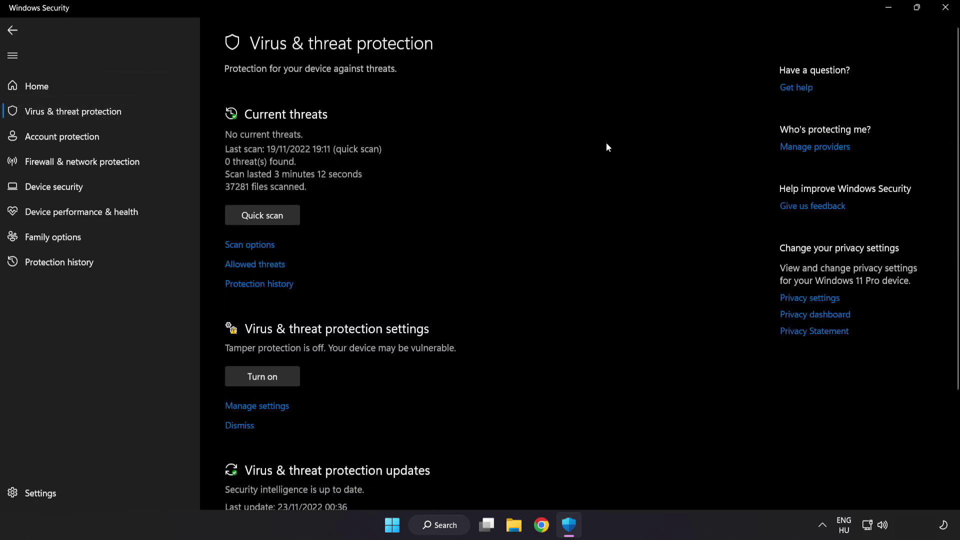
{"action": "scroll", "coordinate": [608, 147], "scroll_direction": "down", "scroll_amount": 3}
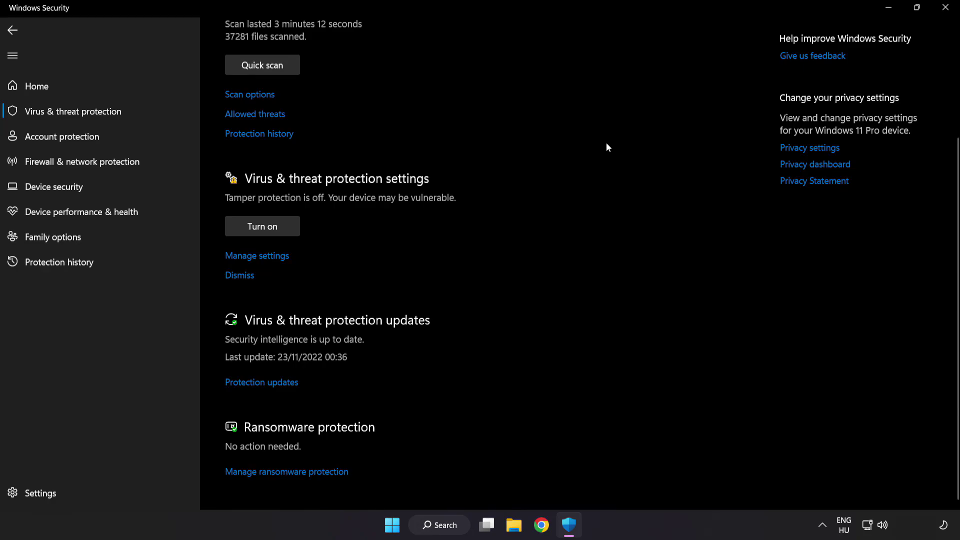
{"action": "left_click", "coordinate": [264, 256]}
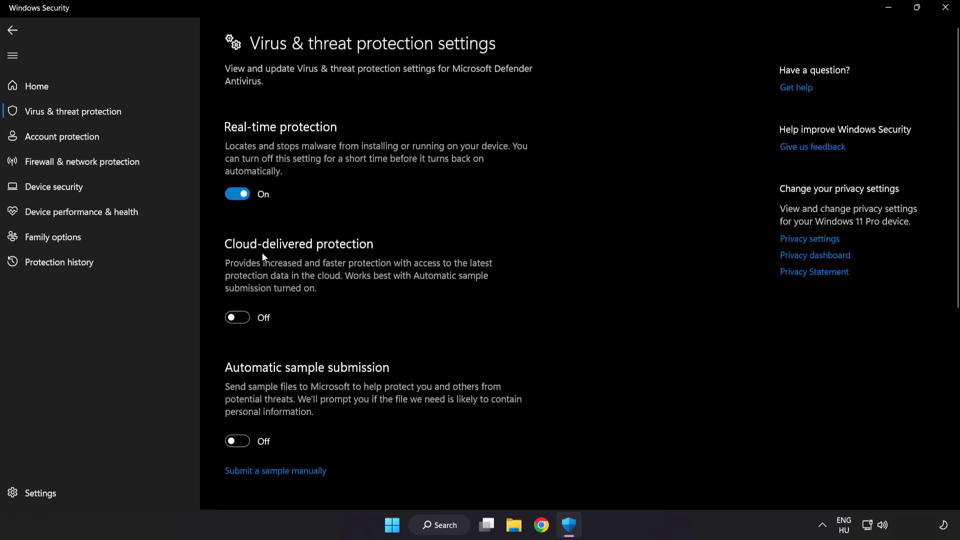
{"action": "scroll", "coordinate": [559, 264], "scroll_direction": "down", "scroll_amount": 7}
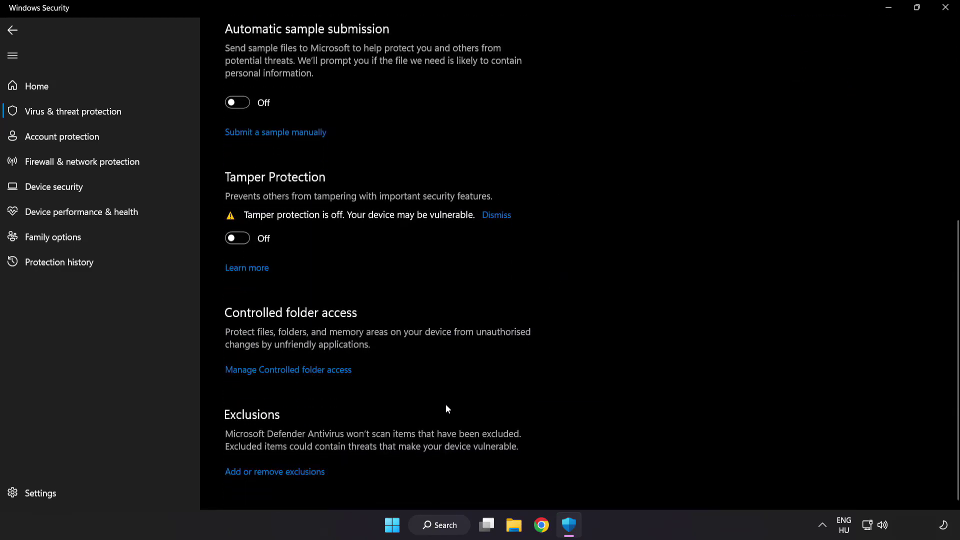
- Open Add or remove exclusions and start adding a new File exclusion
{"action": "left_click", "coordinate": [280, 473]}
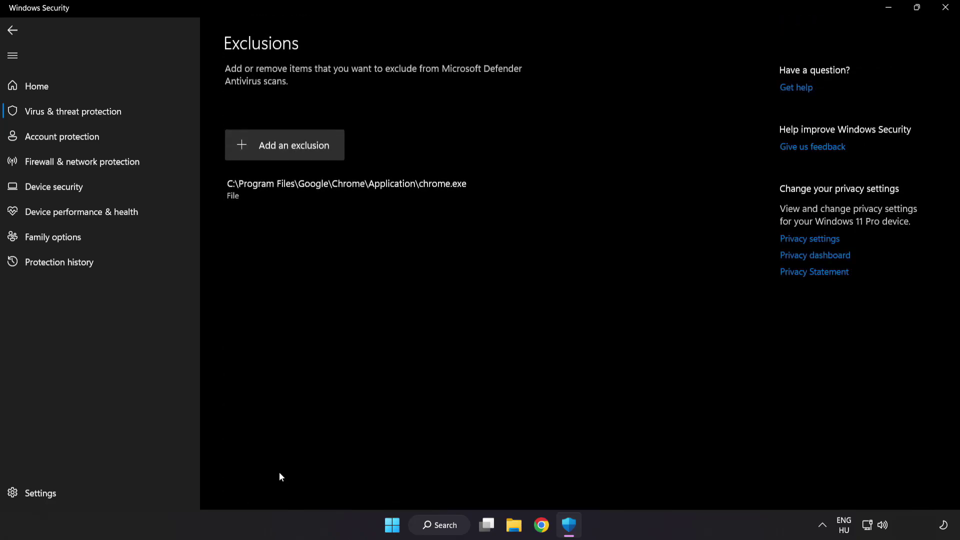
{"action": "left_click", "coordinate": [286, 152]}
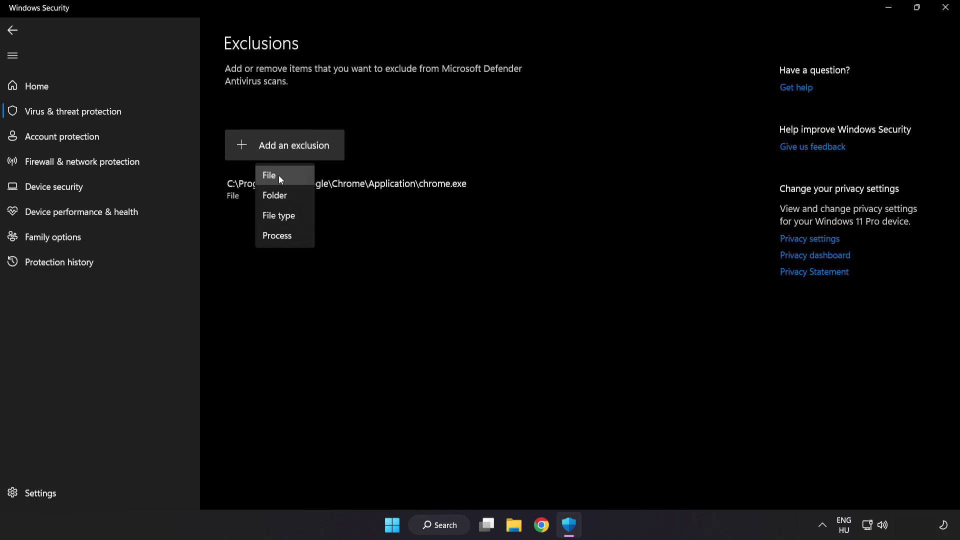
{"action": "left_click", "coordinate": [278, 175]}
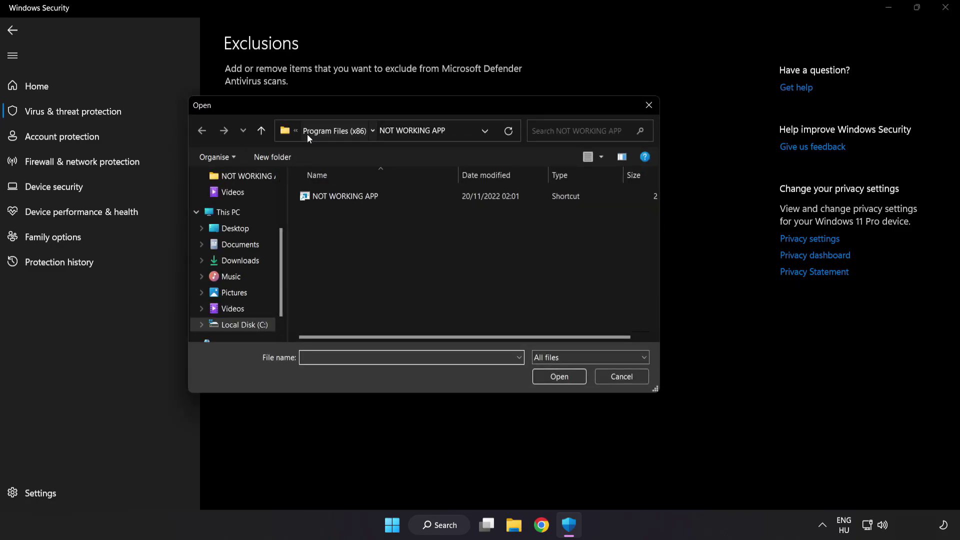
- Browse to C:\Program Files (x86)\NOT WORKING APP and submit its shortcut as the excluded file
{"action": "left_click", "coordinate": [307, 134]}
{"action": "left_click", "coordinate": [314, 130]}
{"action": "left_click", "coordinate": [315, 131]}
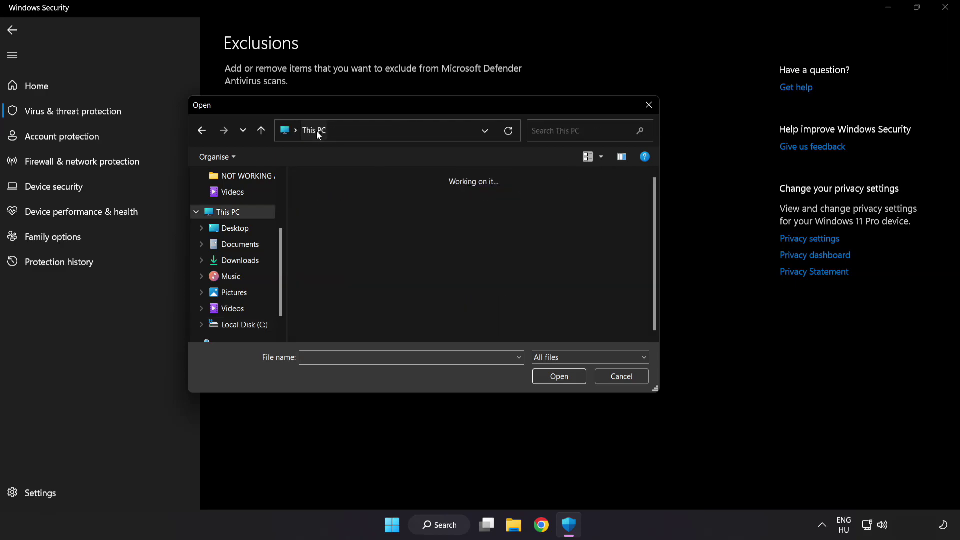
{"action": "double_click", "coordinate": [358, 327]}
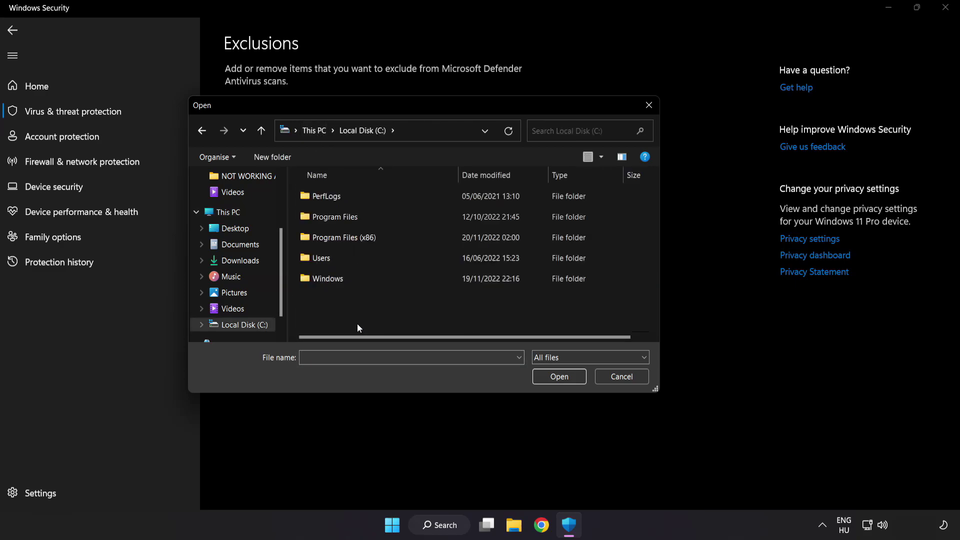
{"action": "double_click", "coordinate": [368, 235]}
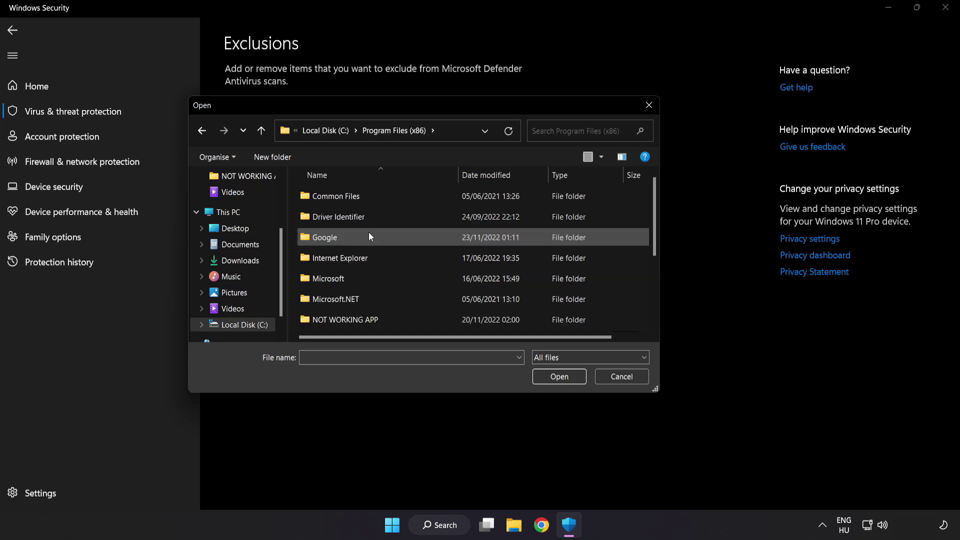
{"action": "scroll", "coordinate": [356, 330], "scroll_direction": "down", "scroll_amount": 1}
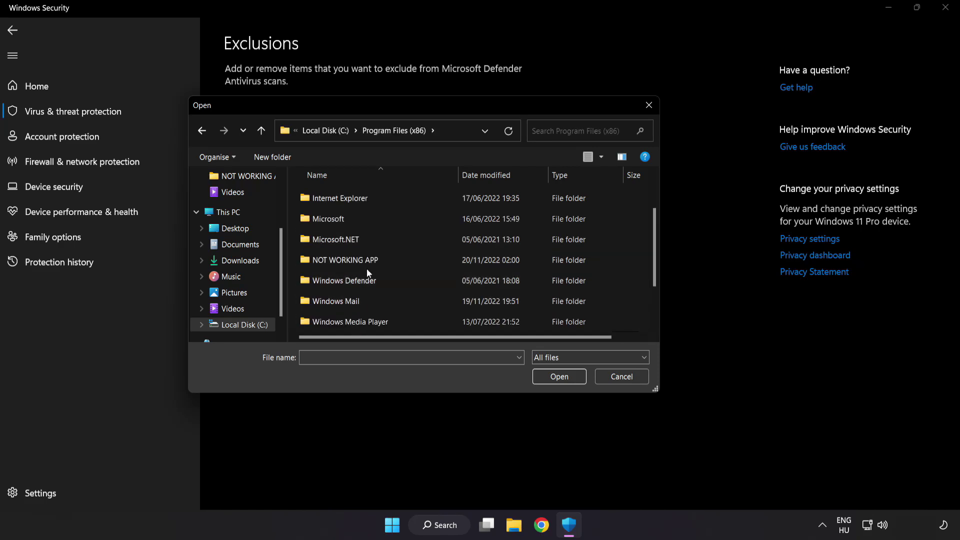
{"action": "double_click", "coordinate": [381, 260]}
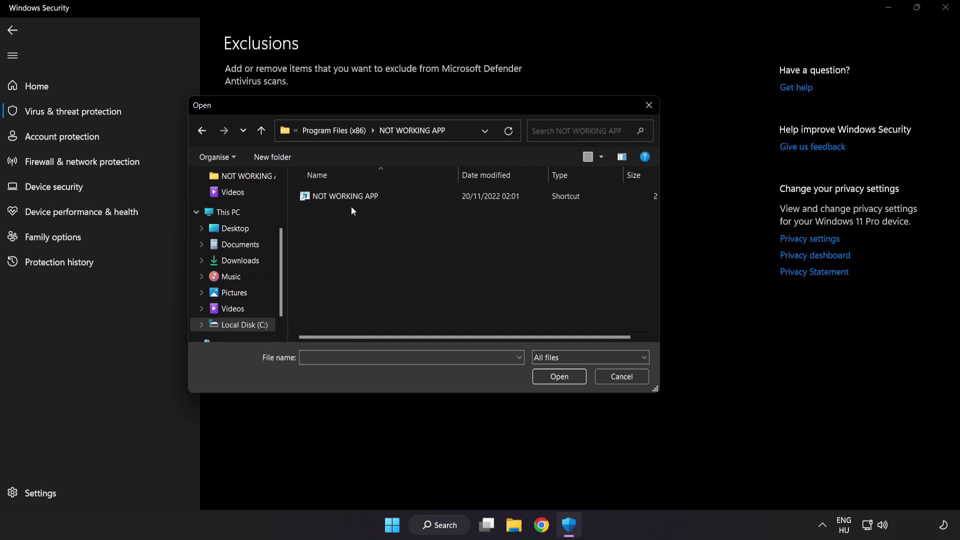
{"action": "left_click", "coordinate": [323, 203]}
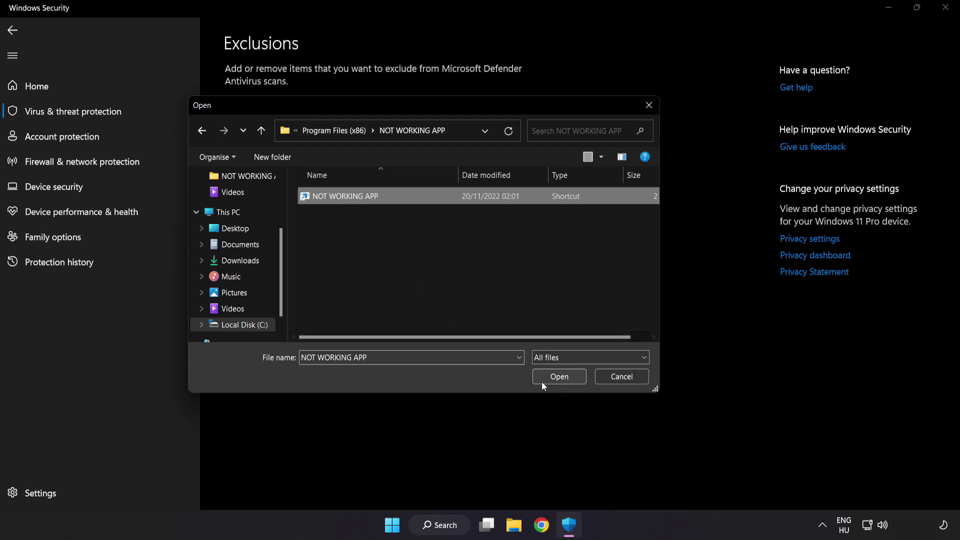
{"action": "left_click", "coordinate": [561, 381]}
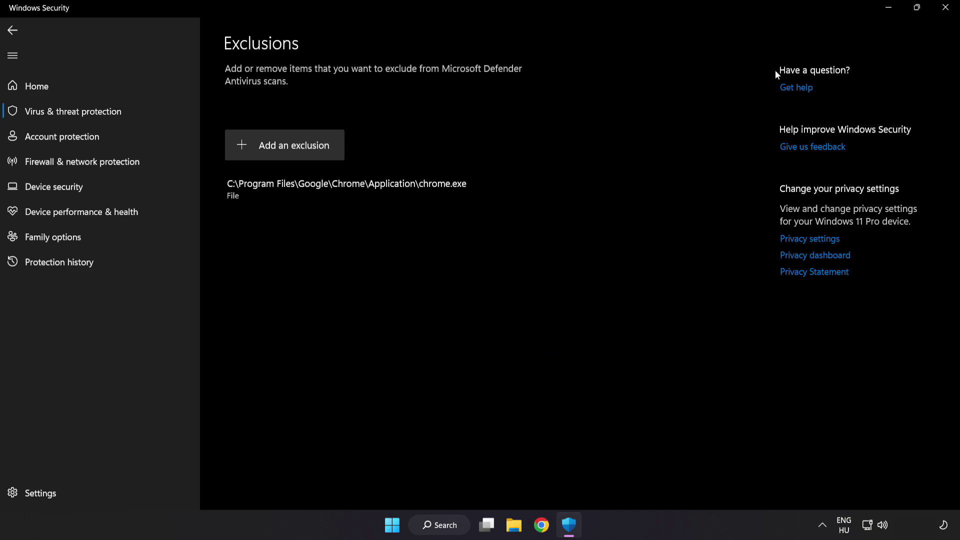
- Close Windows Security and show the Start menu's sleep, shut down and restart options
{"action": "left_click", "coordinate": [943, 15]}
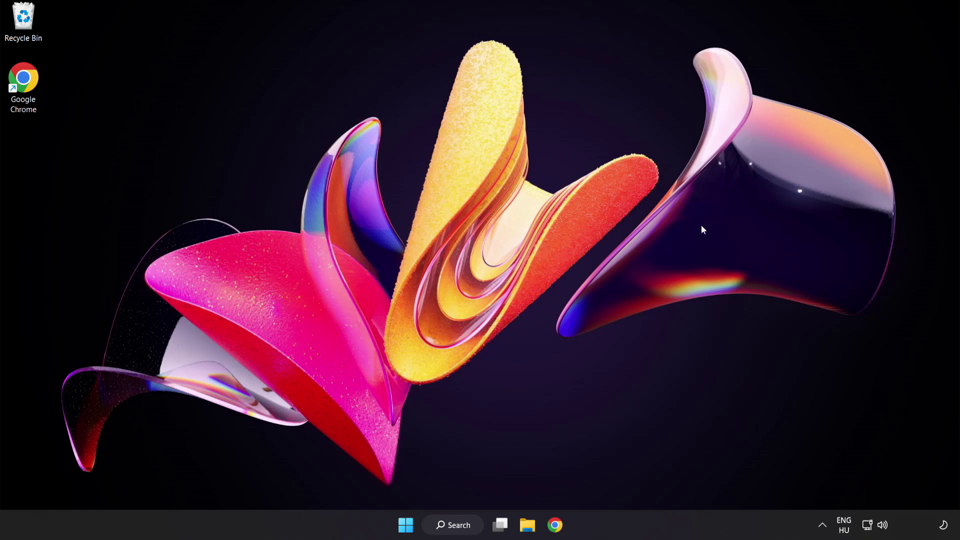
{"action": "left_click", "coordinate": [405, 524]}
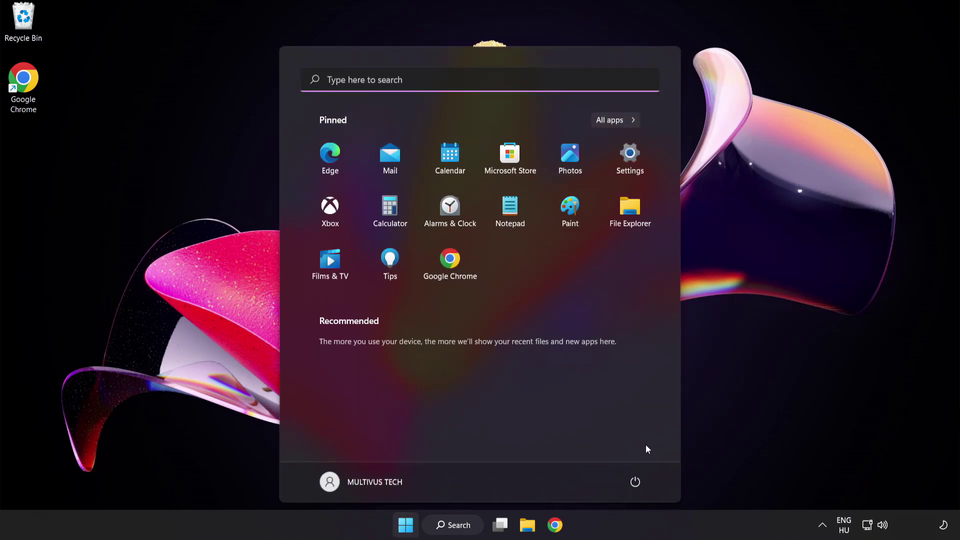
{"action": "left_click", "coordinate": [636, 482]}
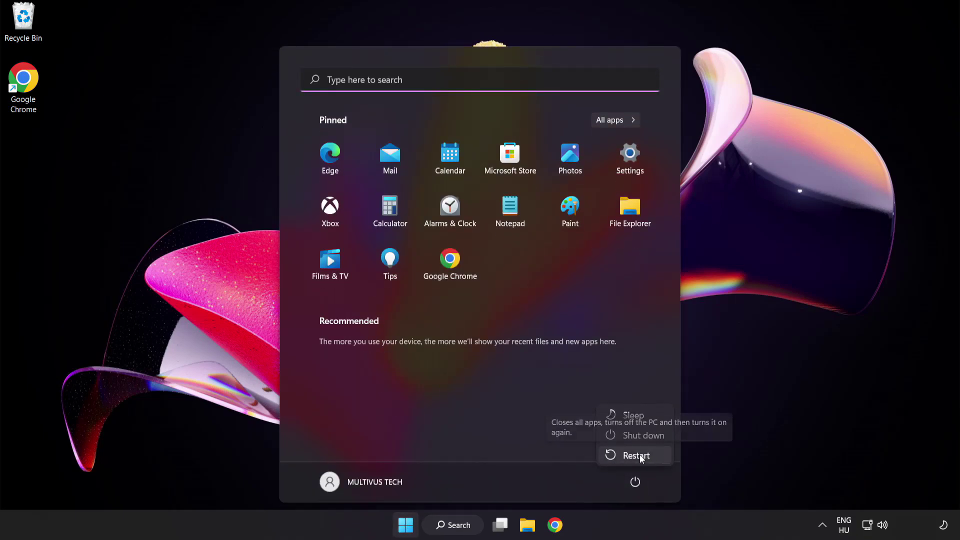